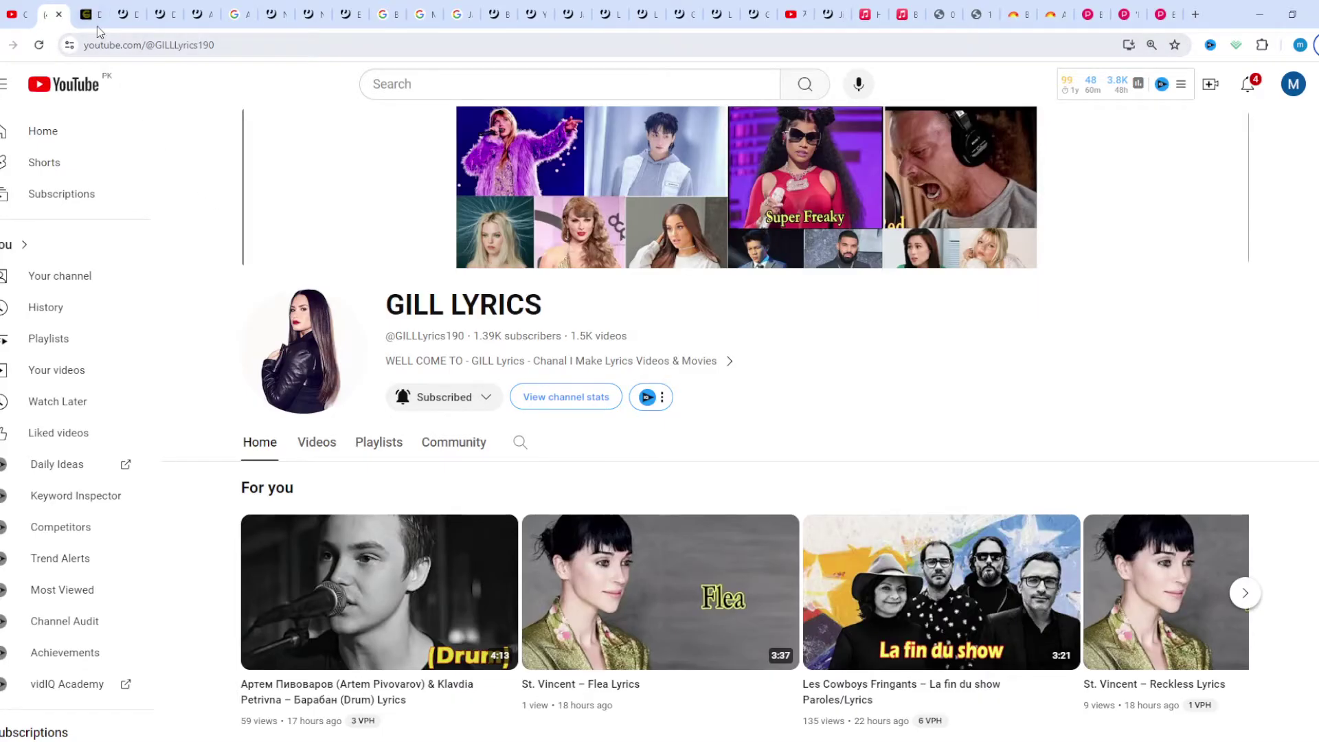
Step: Switch to the Gill Lyrics tab showing Dillom's 'Cirugía' post and reveal its first verse
key("ctrl+Tab")
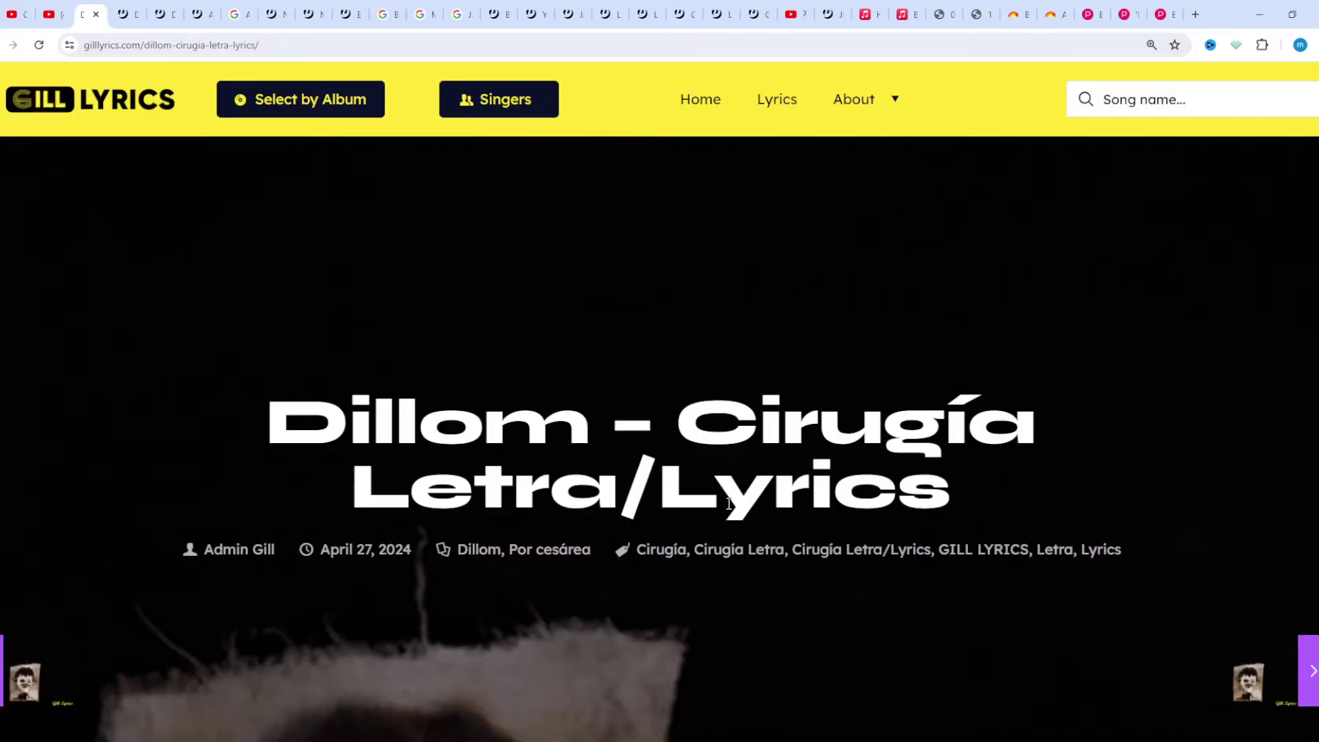
scroll(727, 504, "down", 1)
scroll(728, 507, "down", 1)
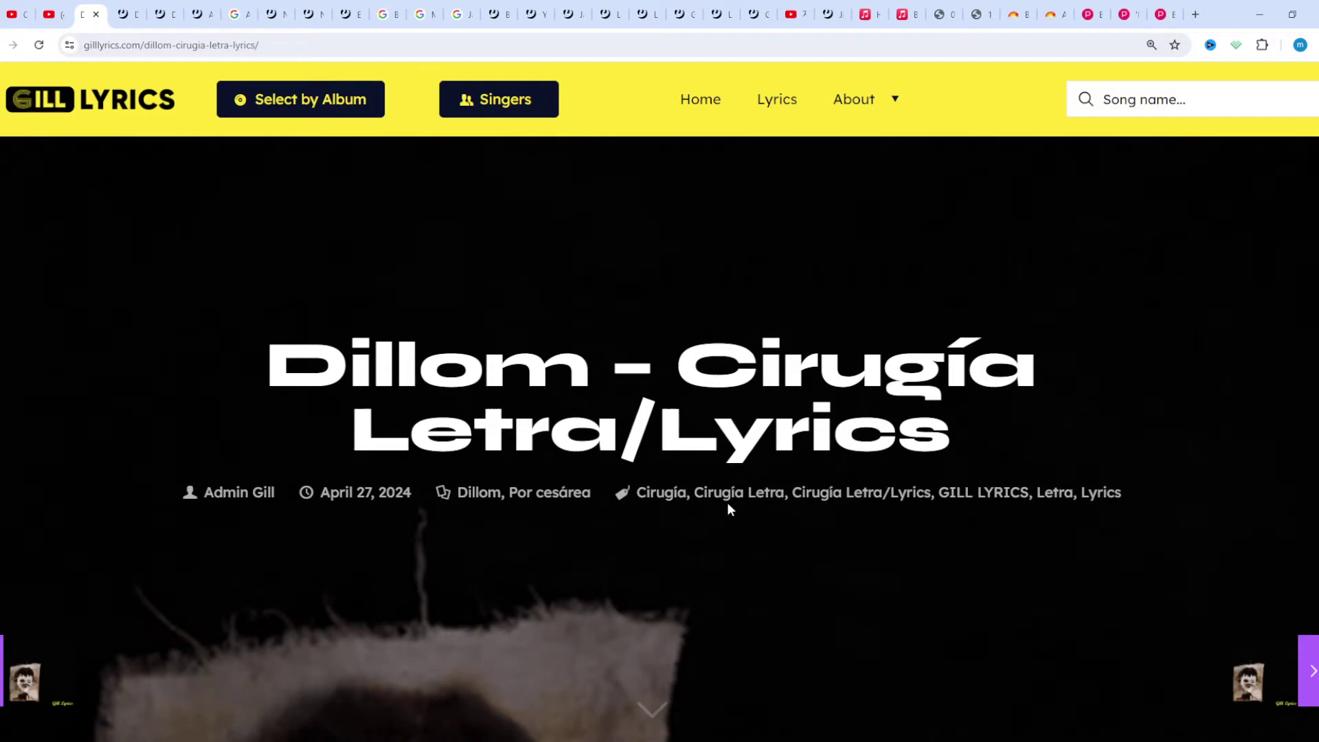
scroll(727, 508, "down", 1)
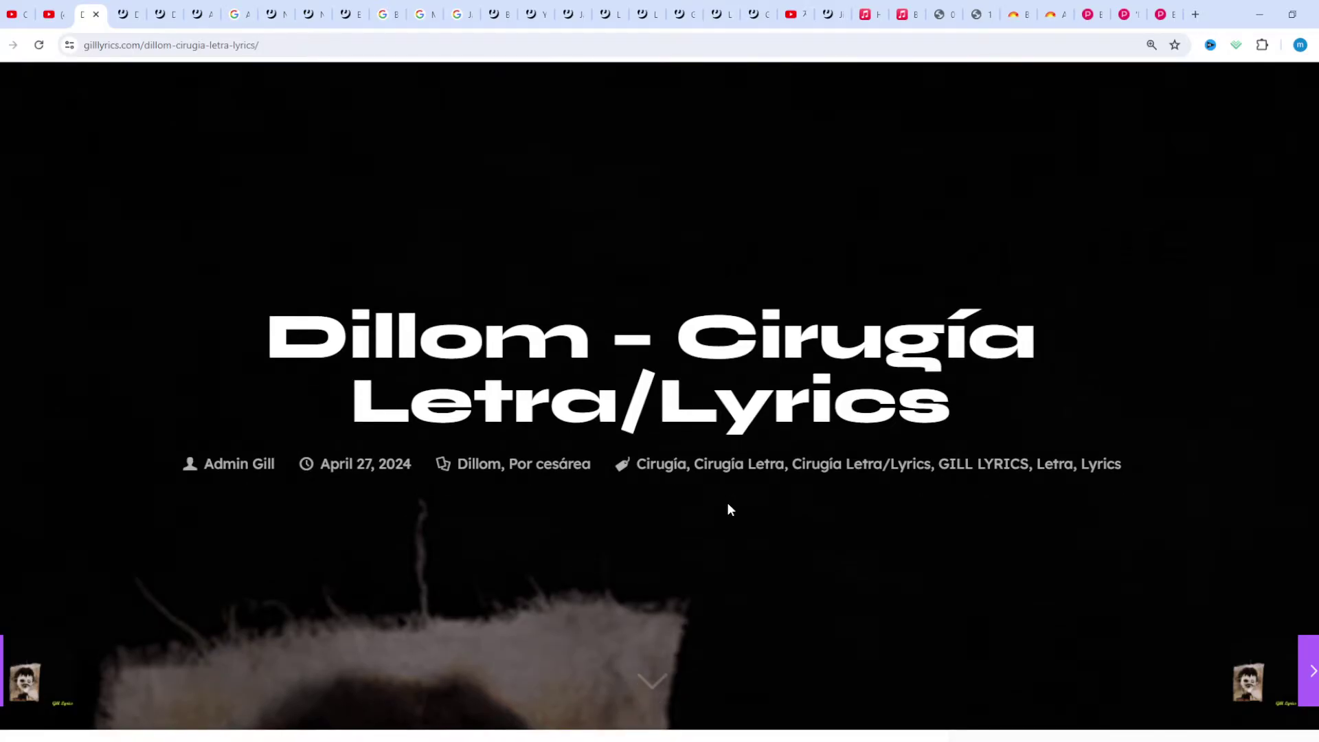
scroll(727, 509, "down", 1)
scroll(728, 509, "down", 1)
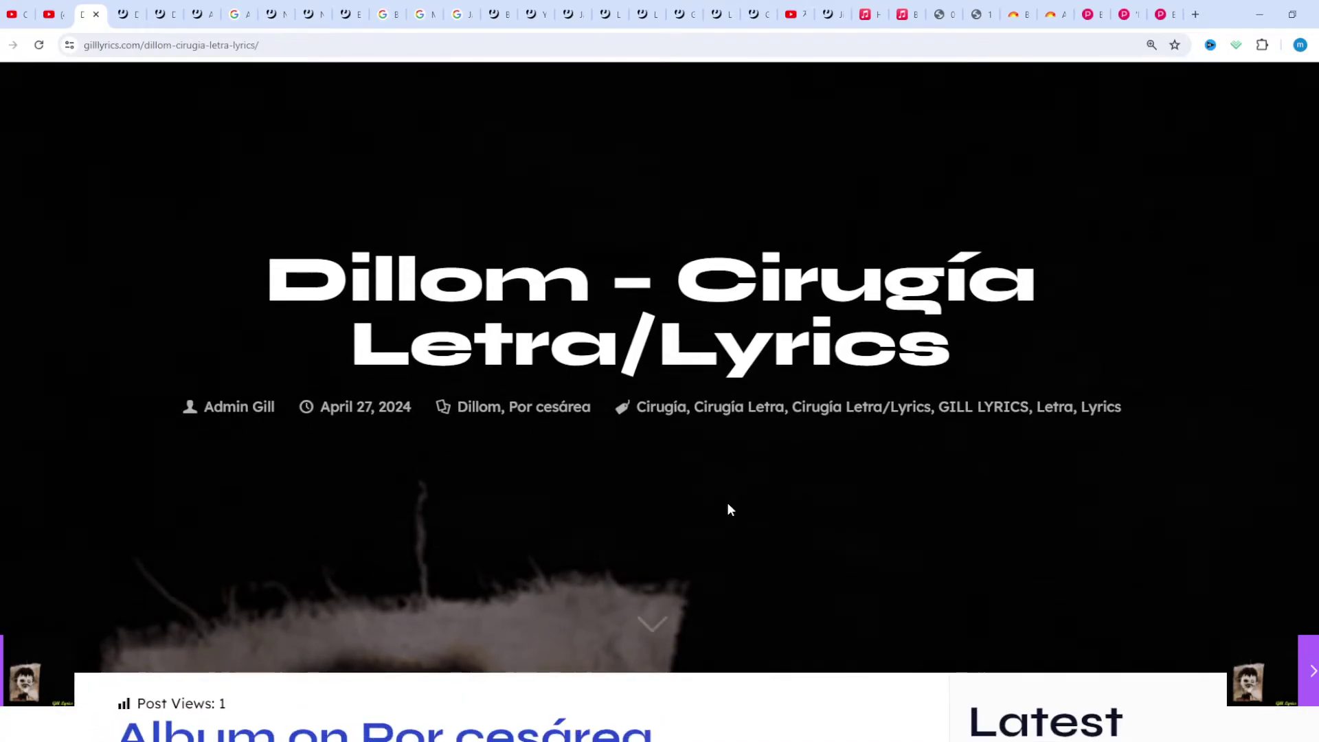
scroll(728, 508, "down", 1)
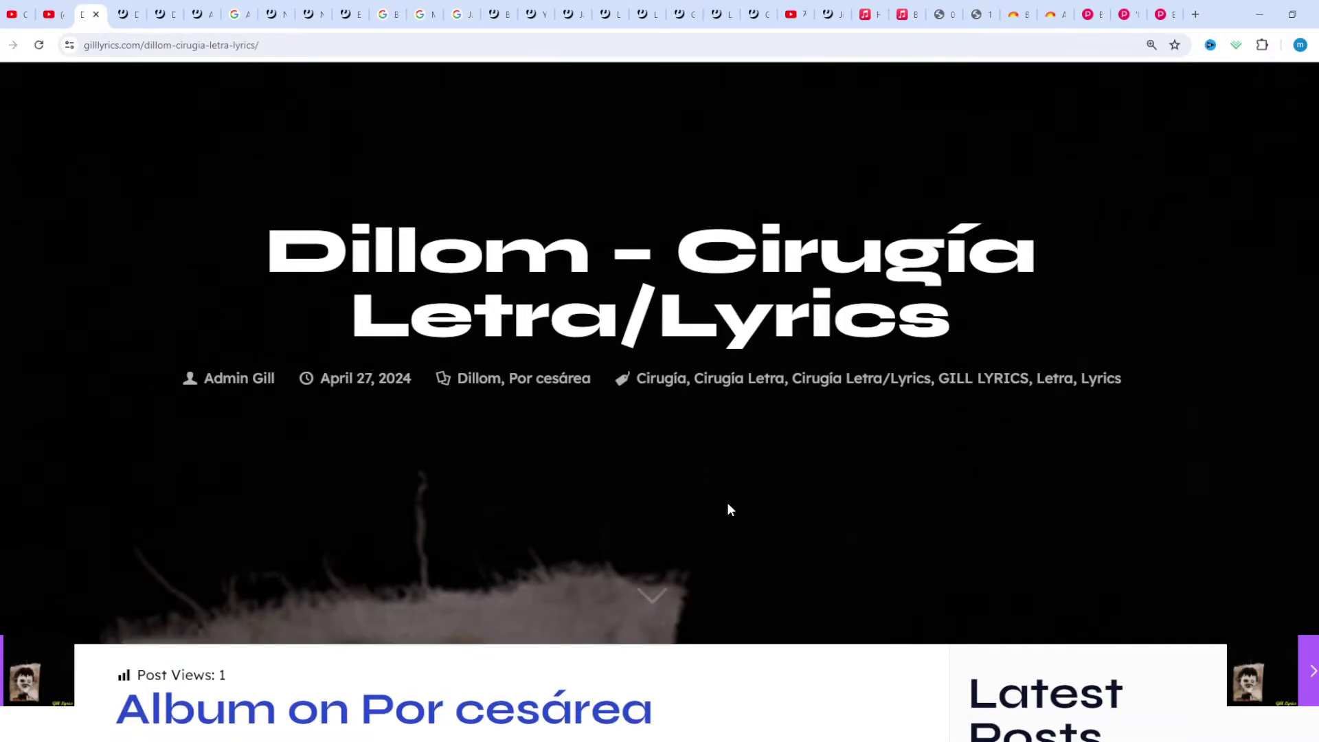
scroll(728, 508, "down", 1)
scroll(727, 507, "down", 1)
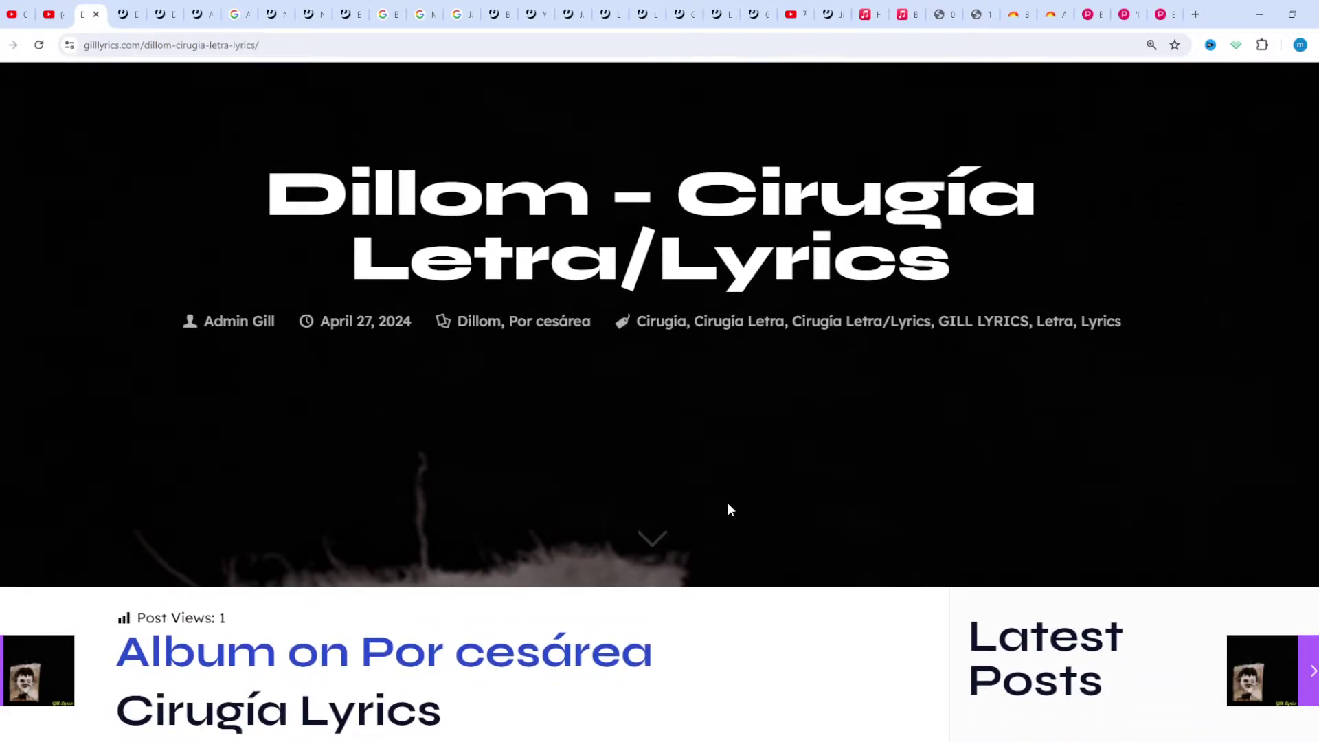
scroll(727, 508, "down", 1)
scroll(728, 508, "down", 1)
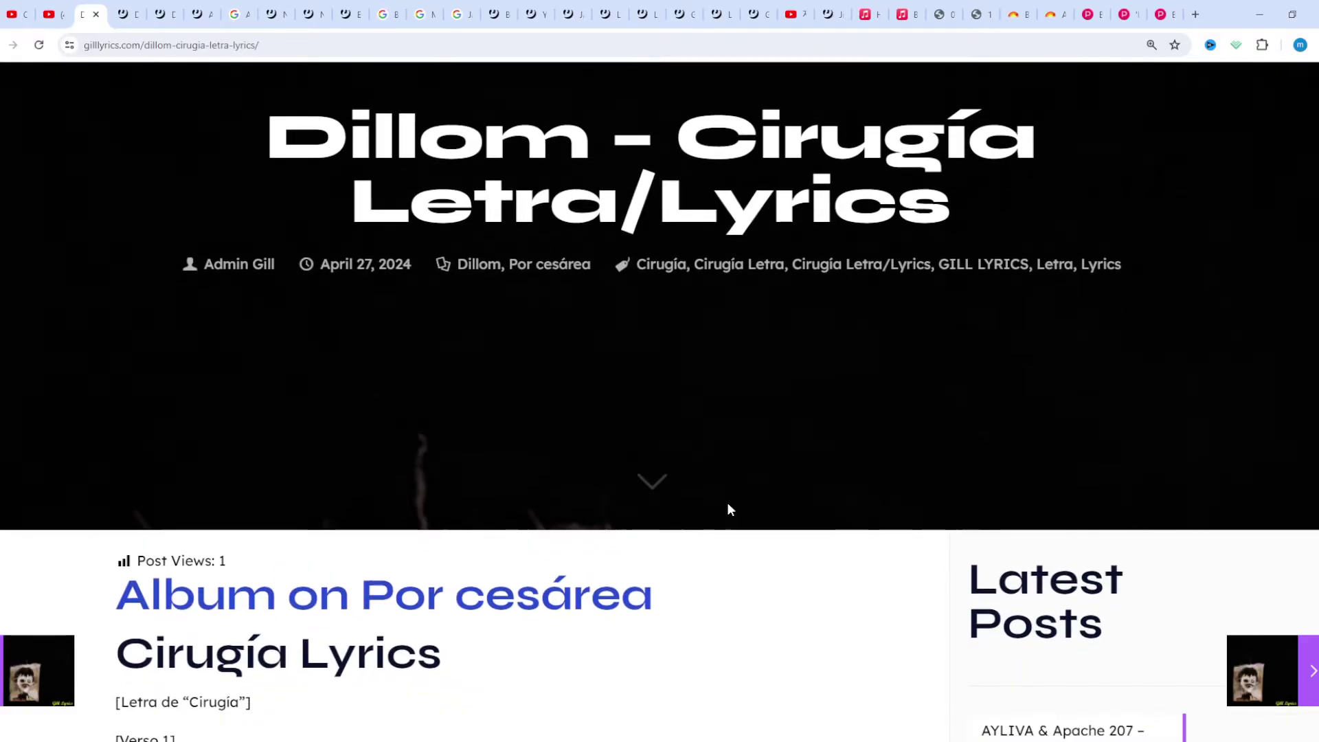
scroll(728, 508, "down", 1)
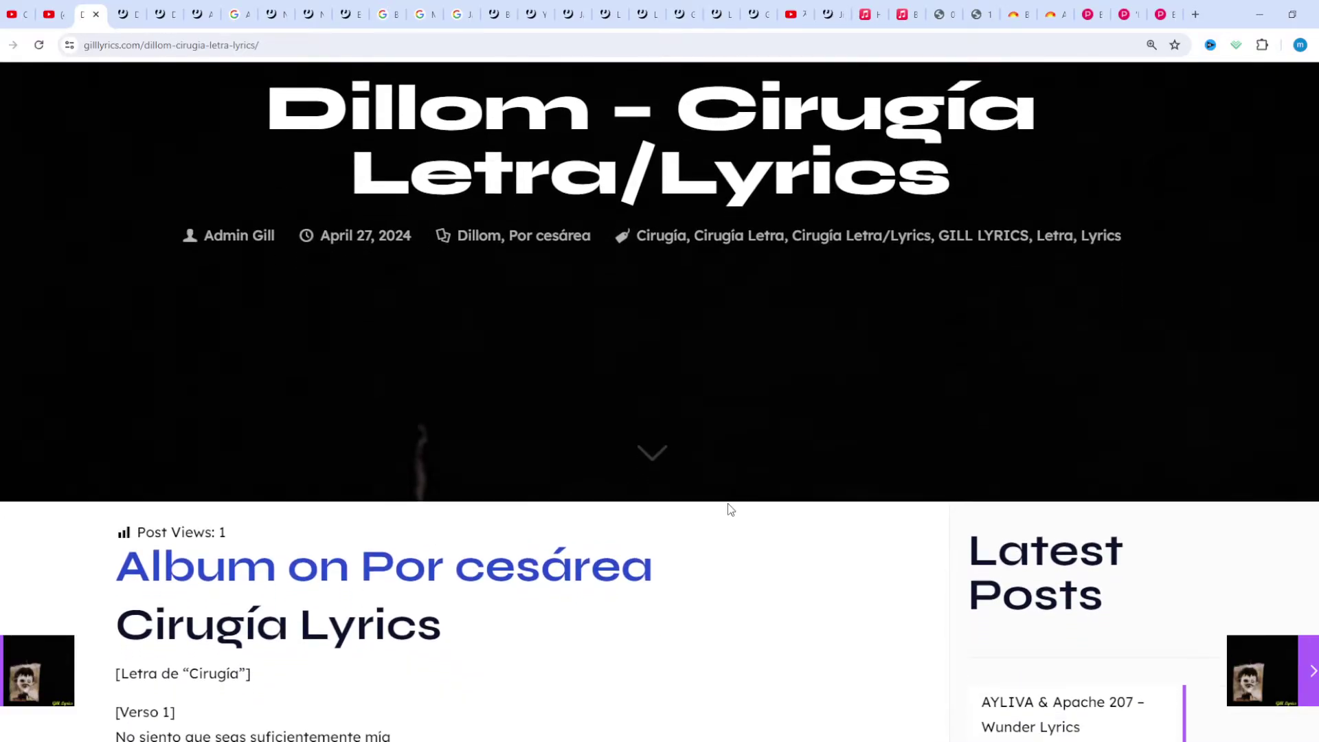
scroll(727, 509, "down", 1)
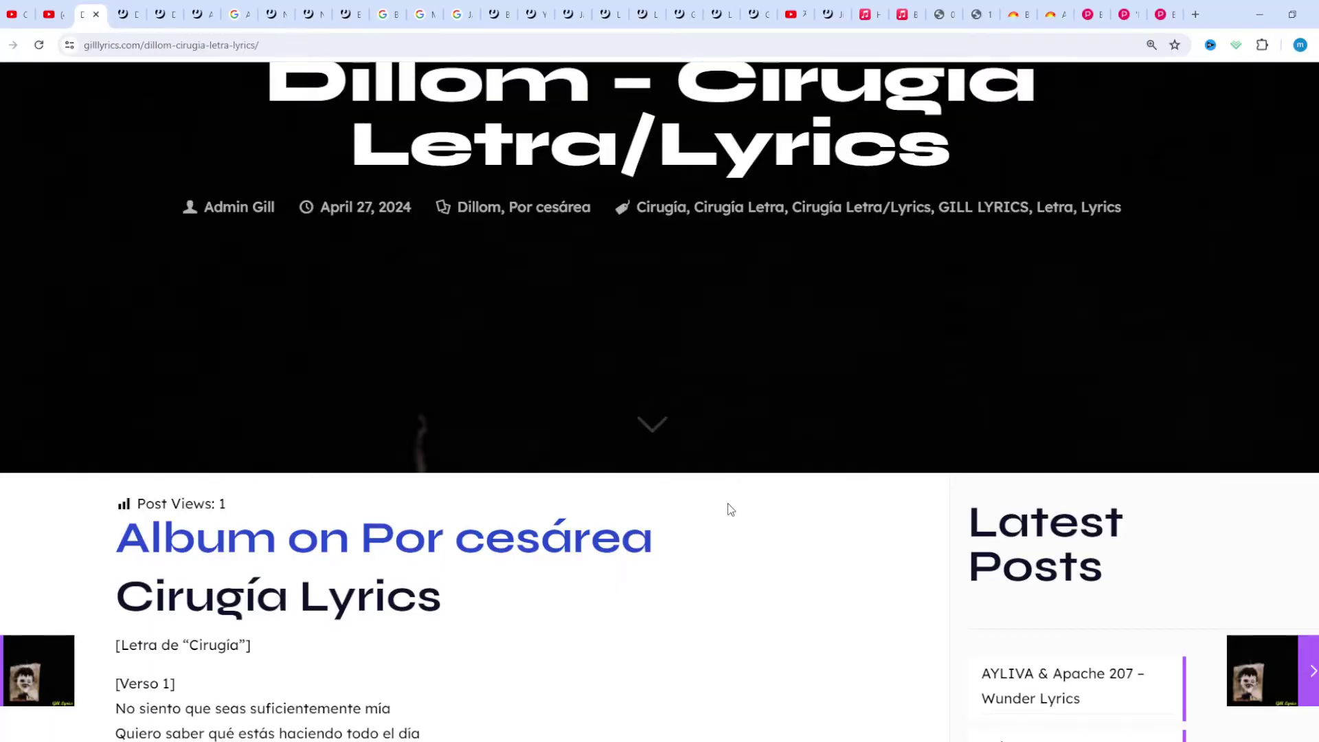
scroll(728, 508, "down", 1)
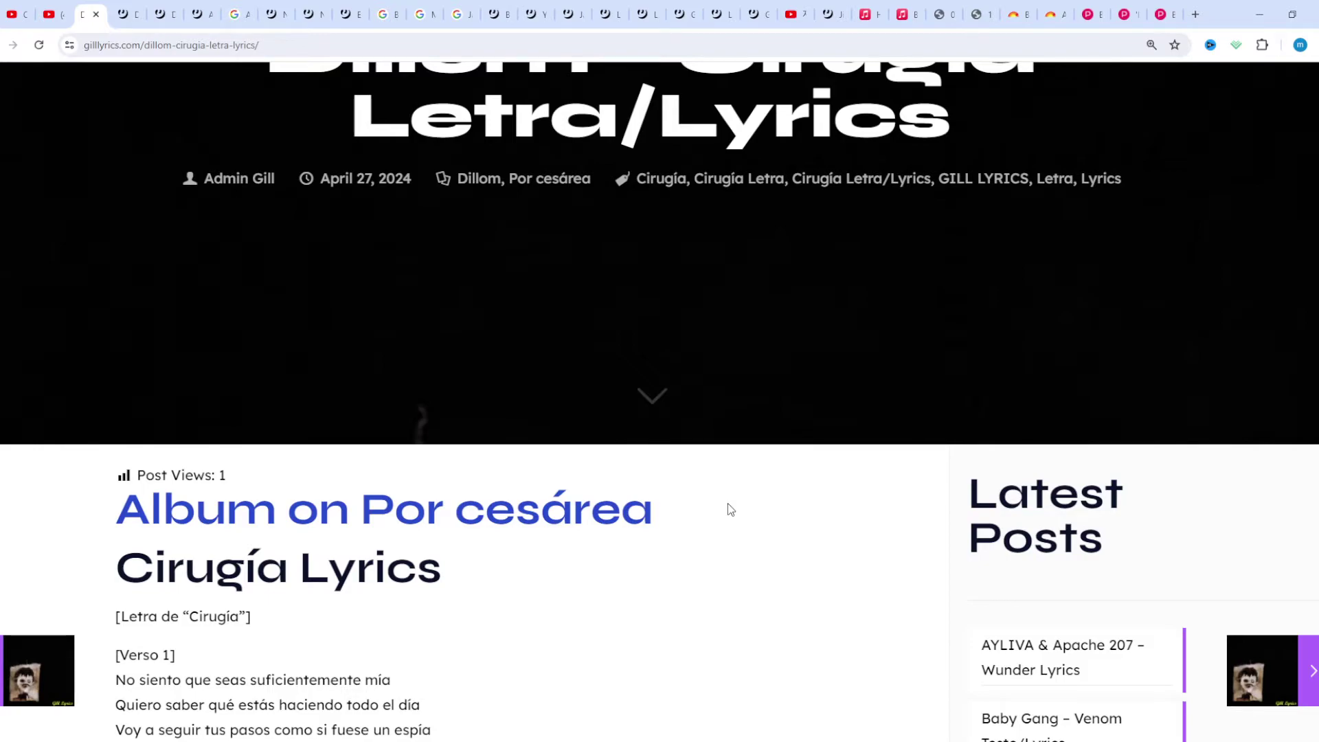
scroll(728, 508, "down", 1)
scroll(728, 508, "down", 1)
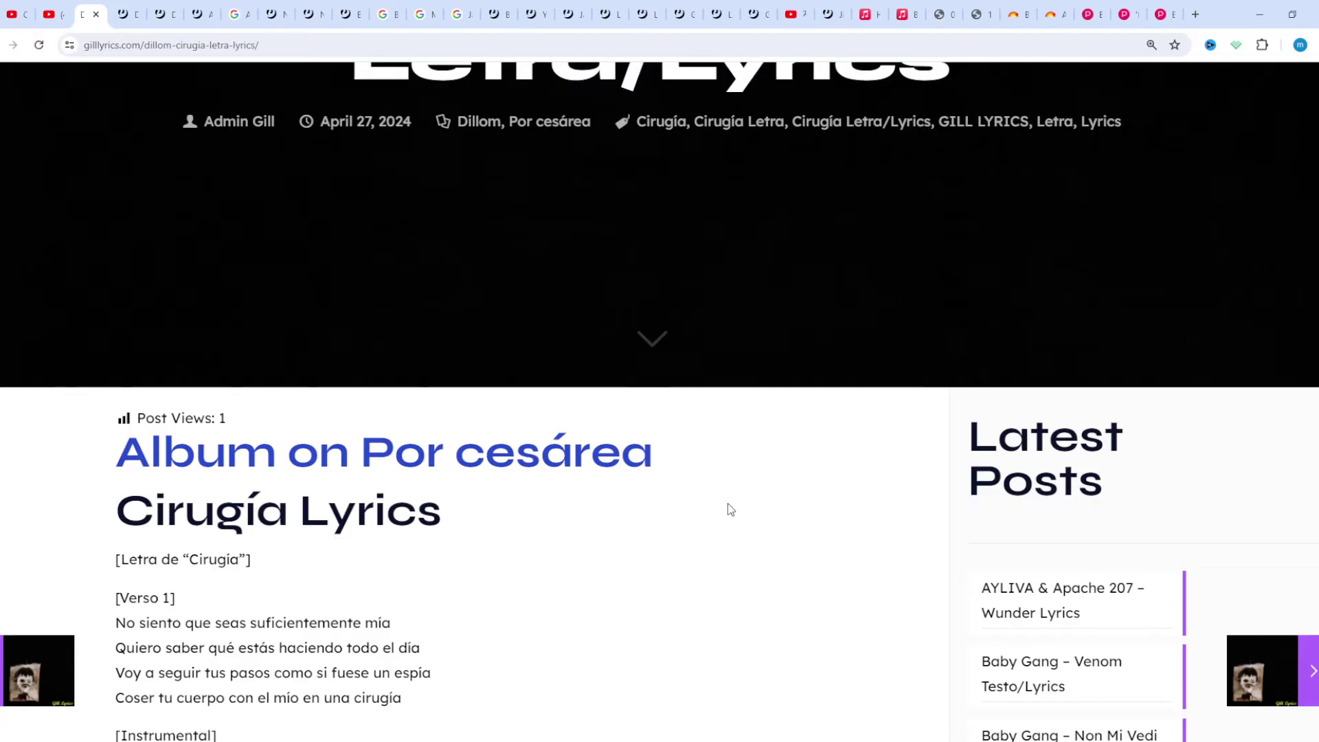
scroll(727, 508, "down", 1)
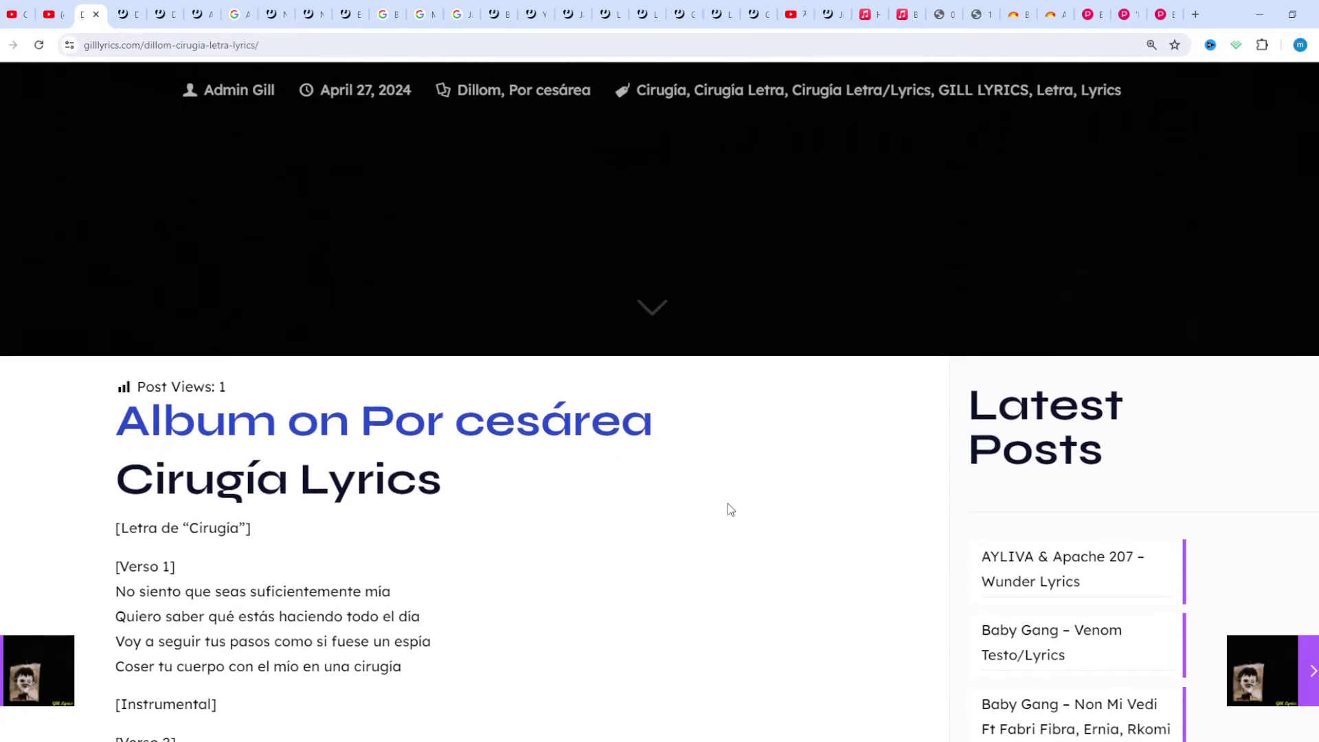
scroll(728, 508, "down", 1)
scroll(728, 508, "down", 1)
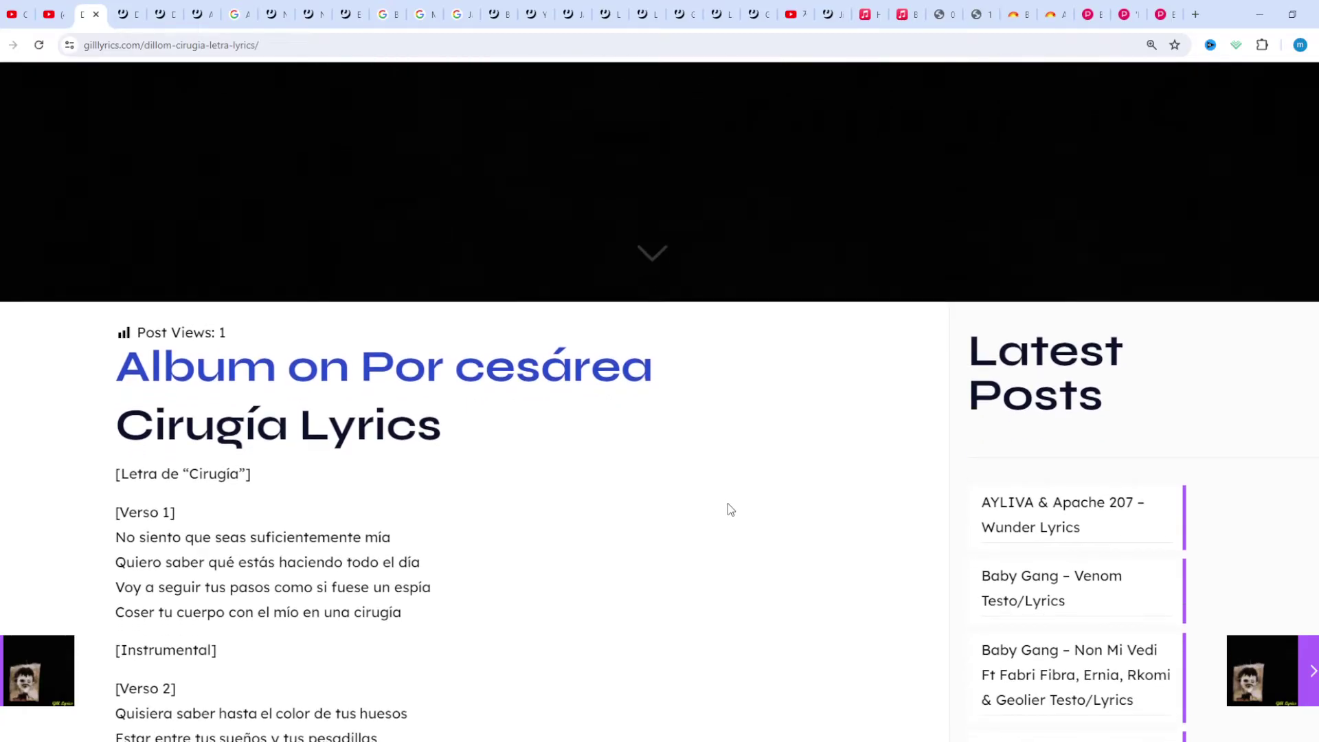
scroll(728, 508, "down", 1)
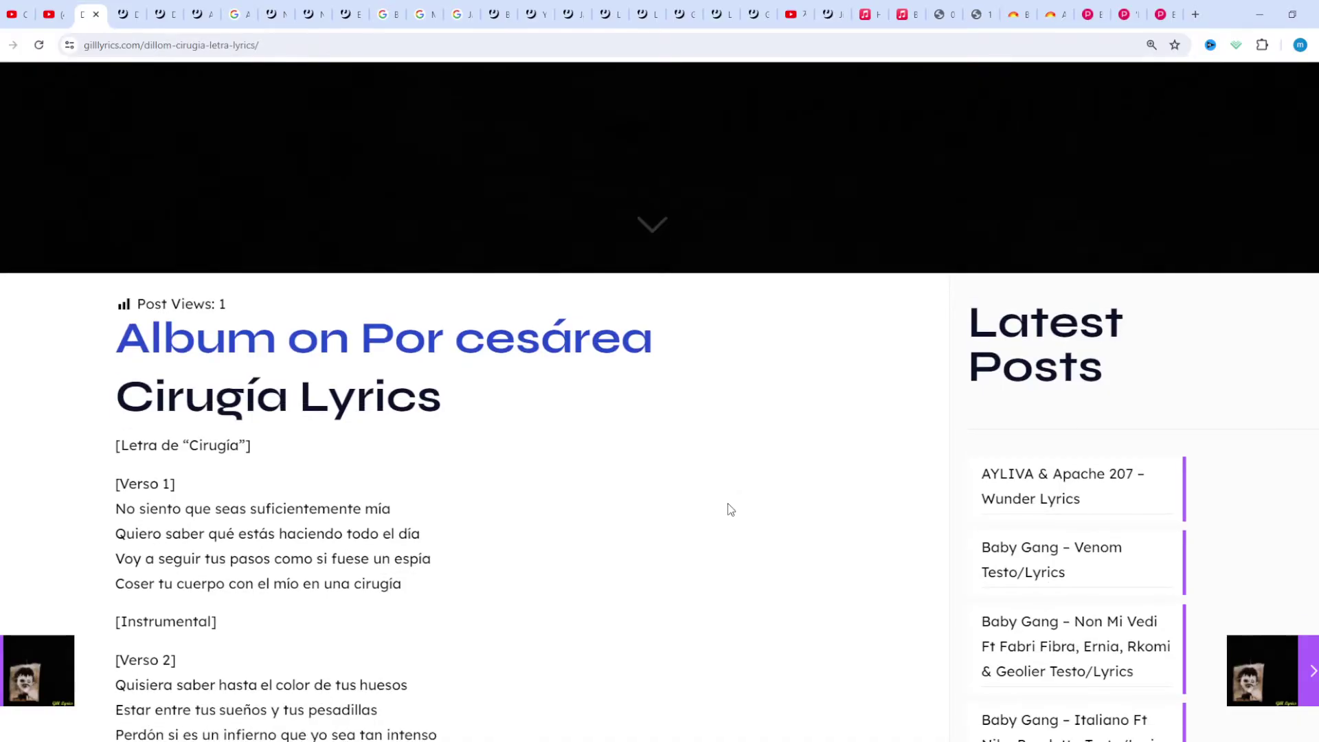
scroll(727, 508, "down", 1)
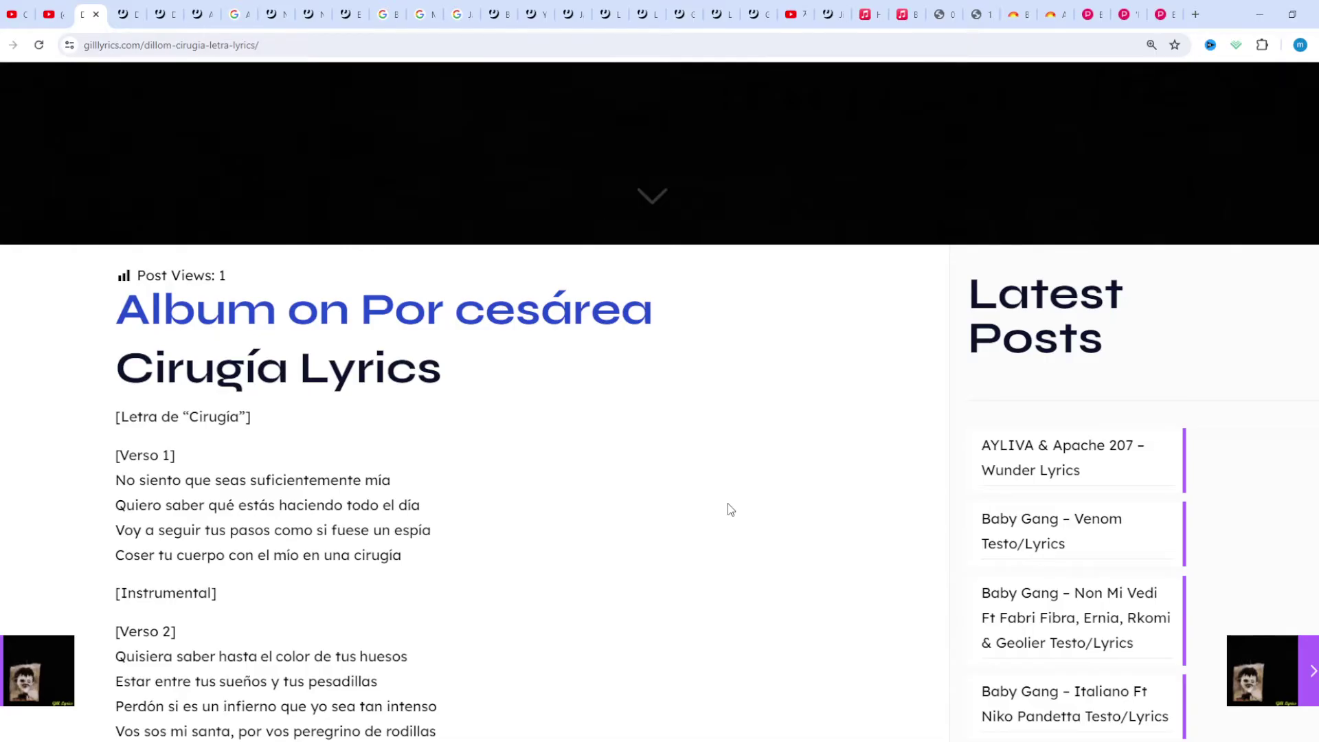
scroll(727, 508, "down", 1)
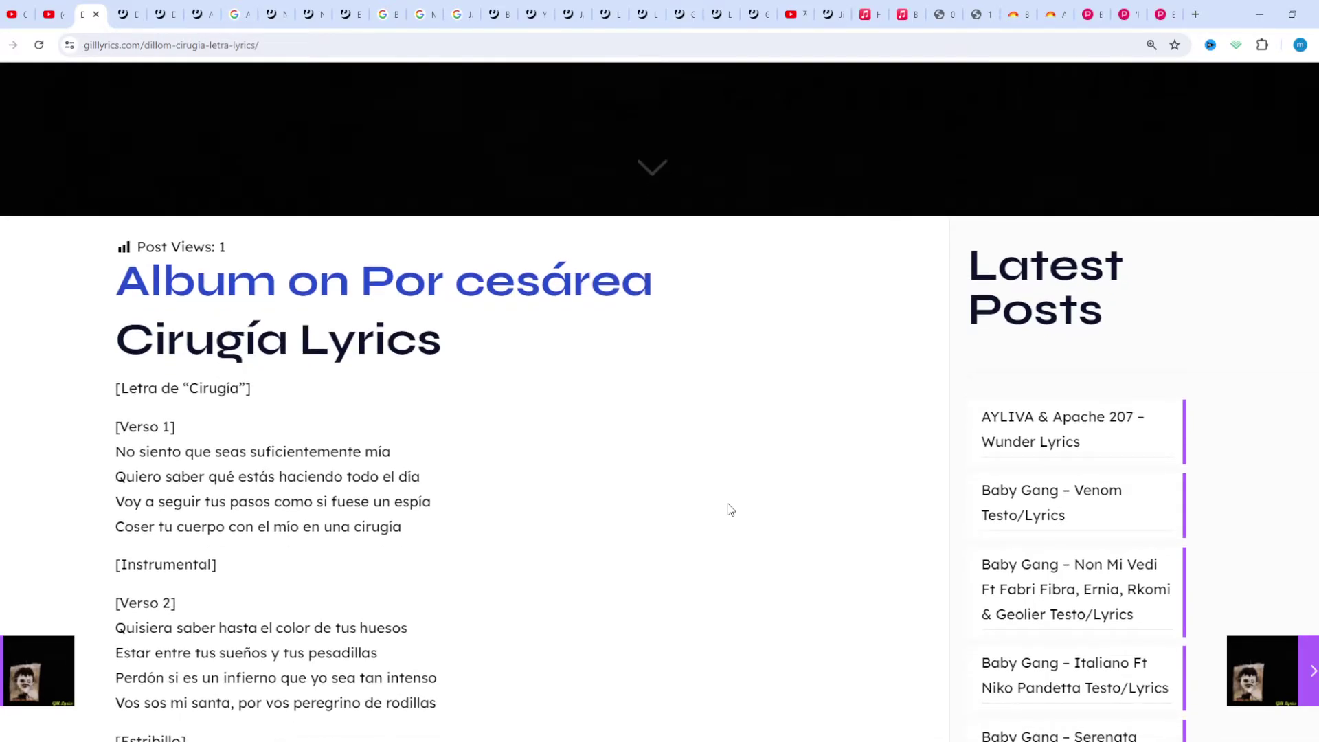
scroll(728, 509, "down", 1)
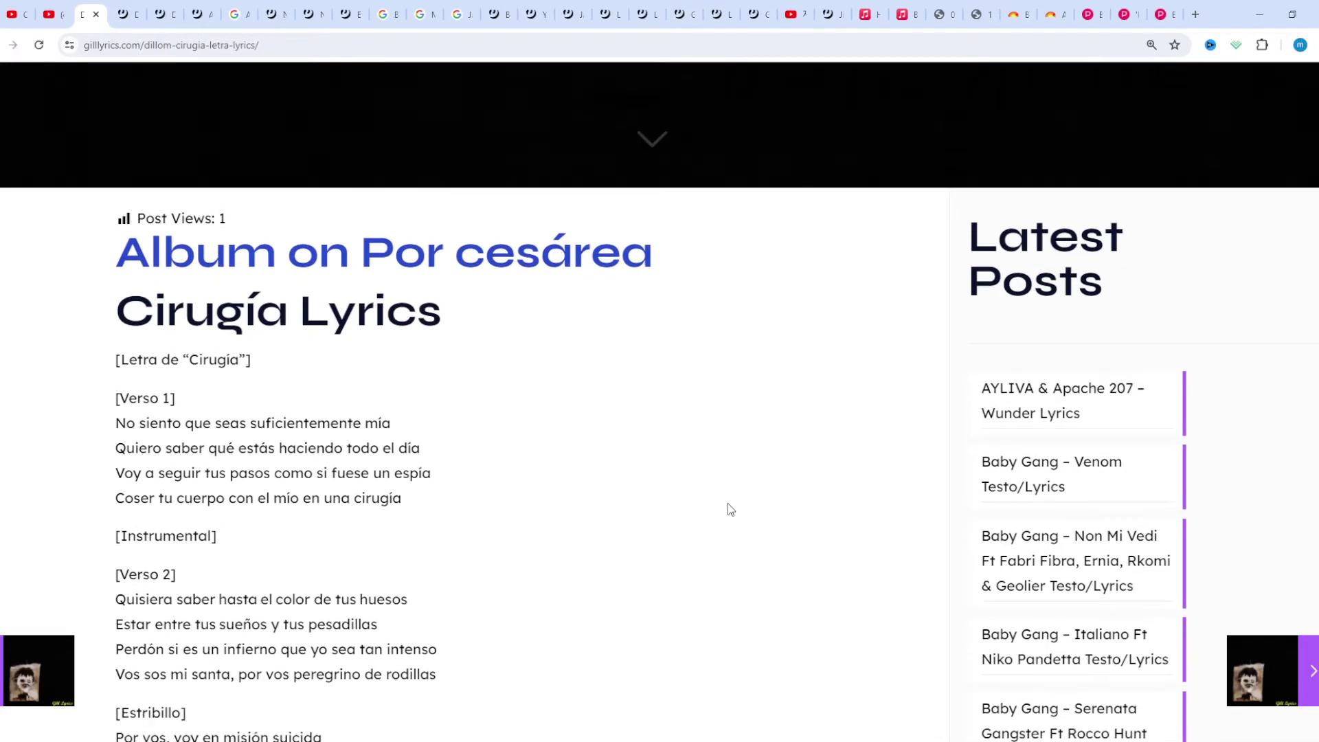
scroll(727, 508, "down", 1)
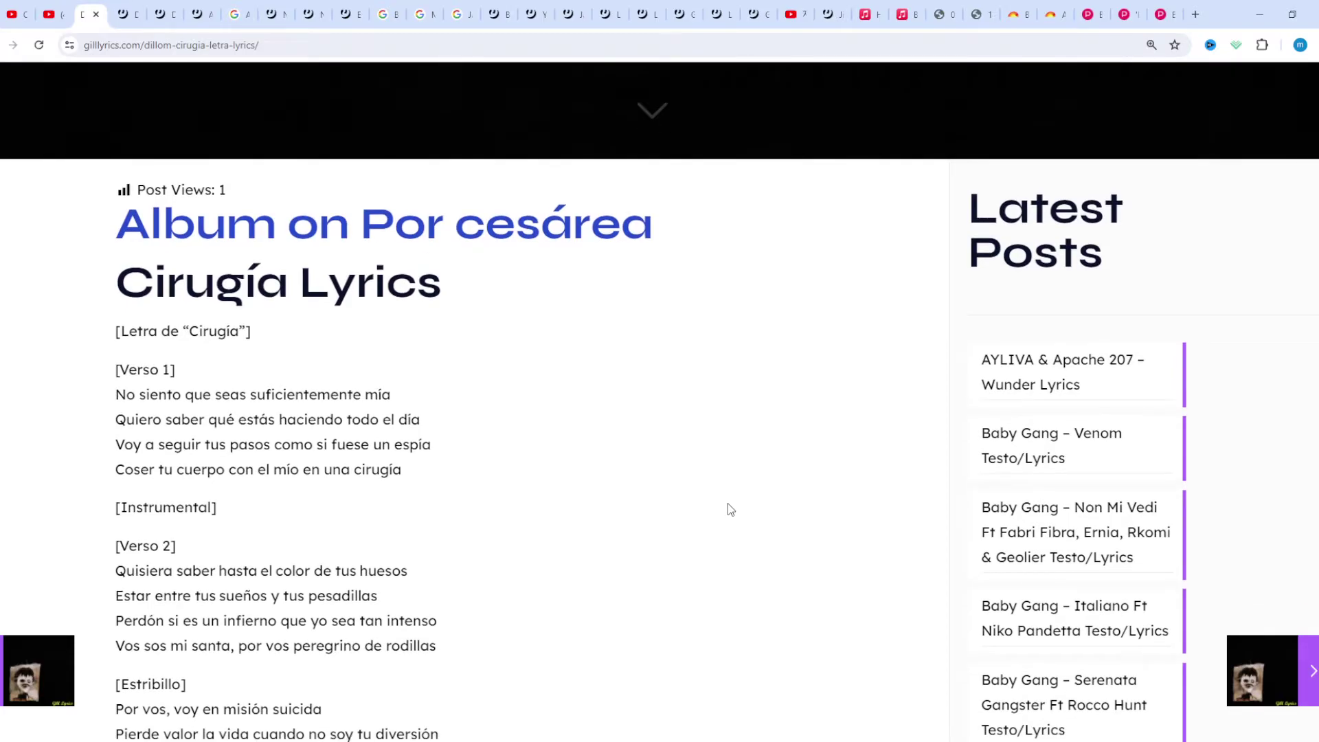
scroll(728, 507, "down", 1)
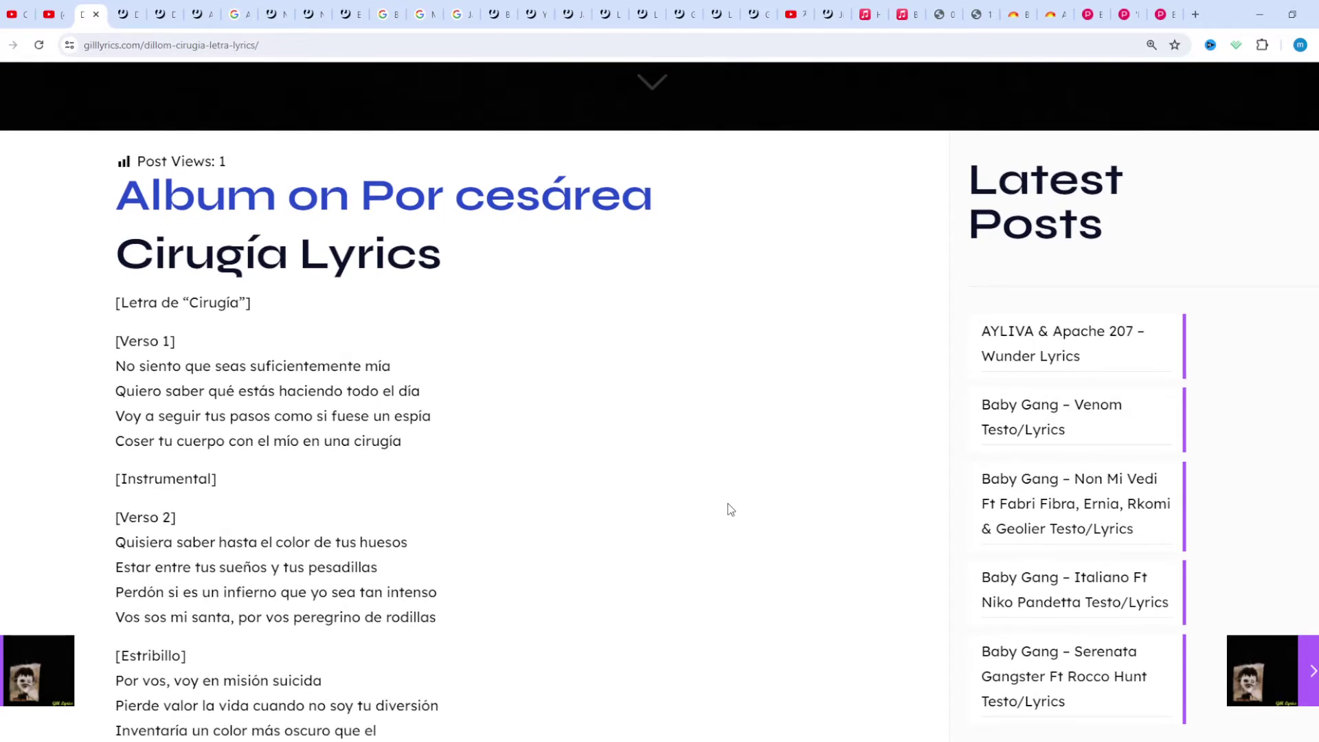
scroll(728, 507, "down", 1)
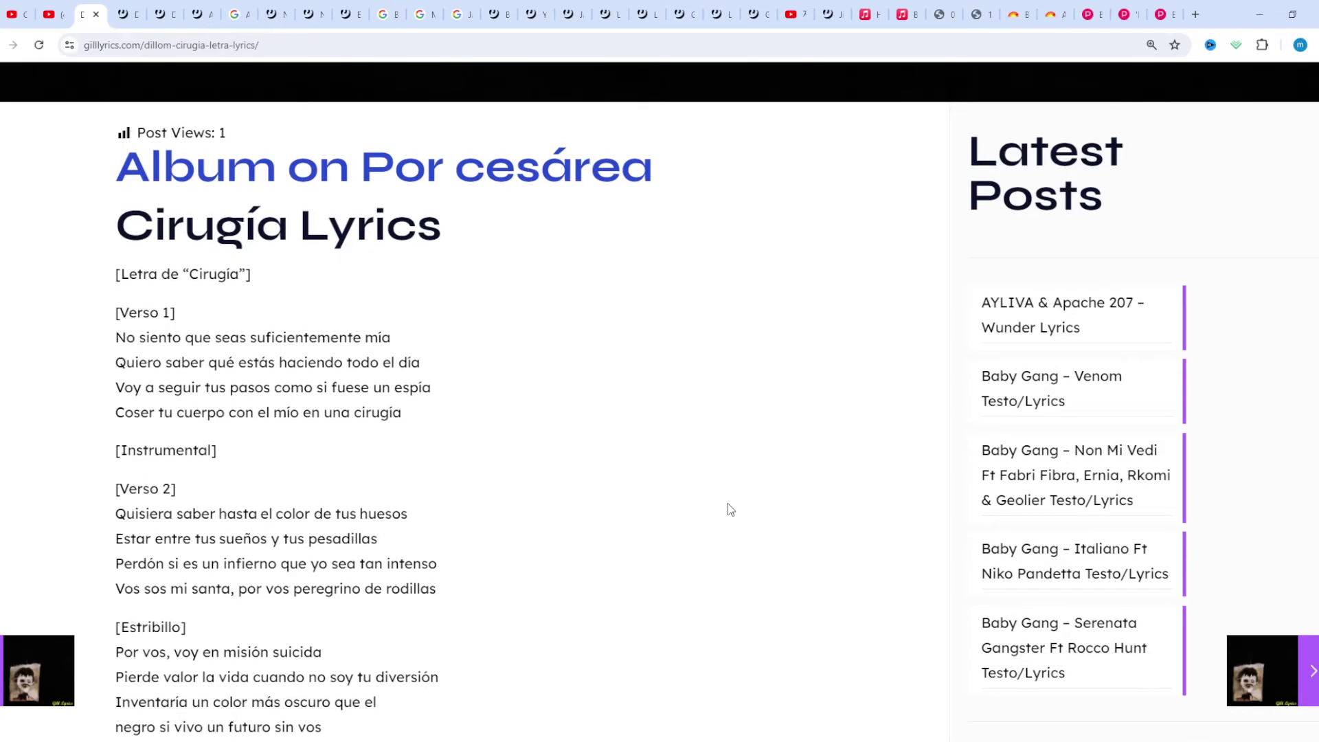
scroll(728, 508, "down", 1)
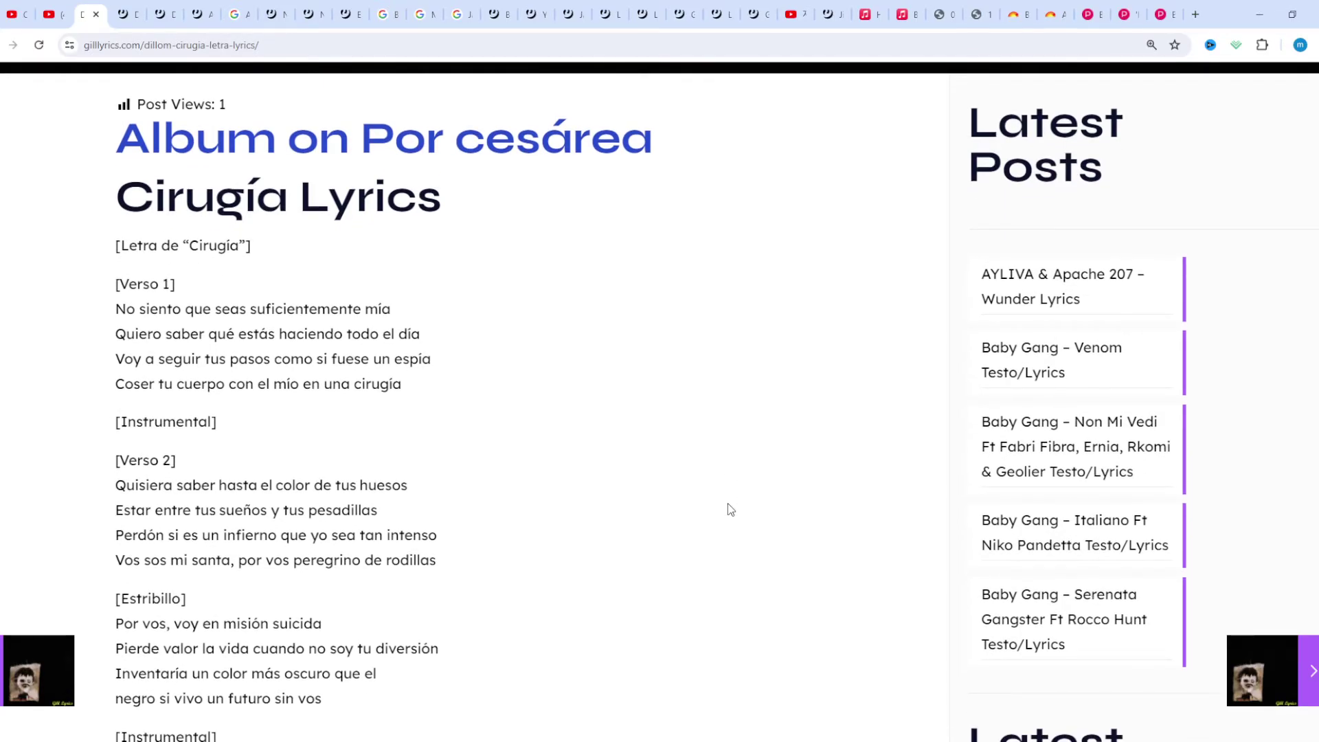
scroll(727, 508, "down", 1)
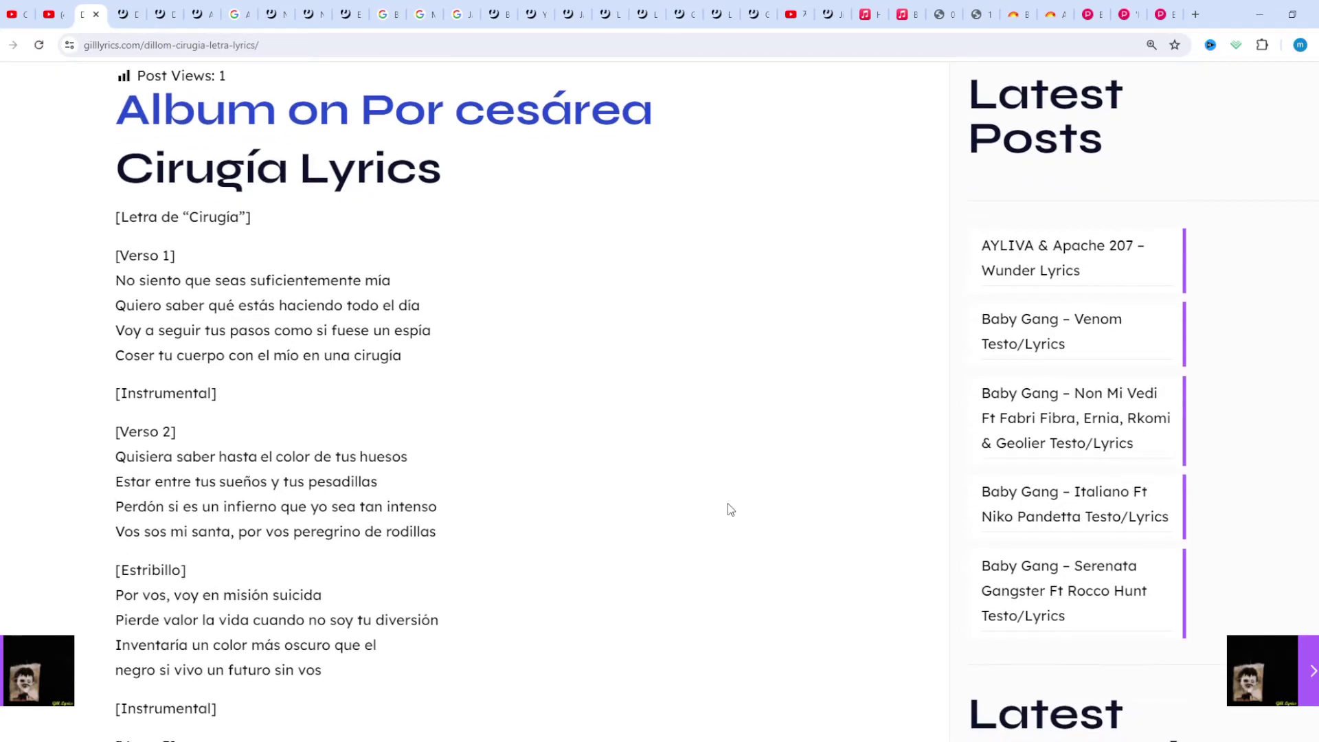
scroll(727, 508, "down", 1)
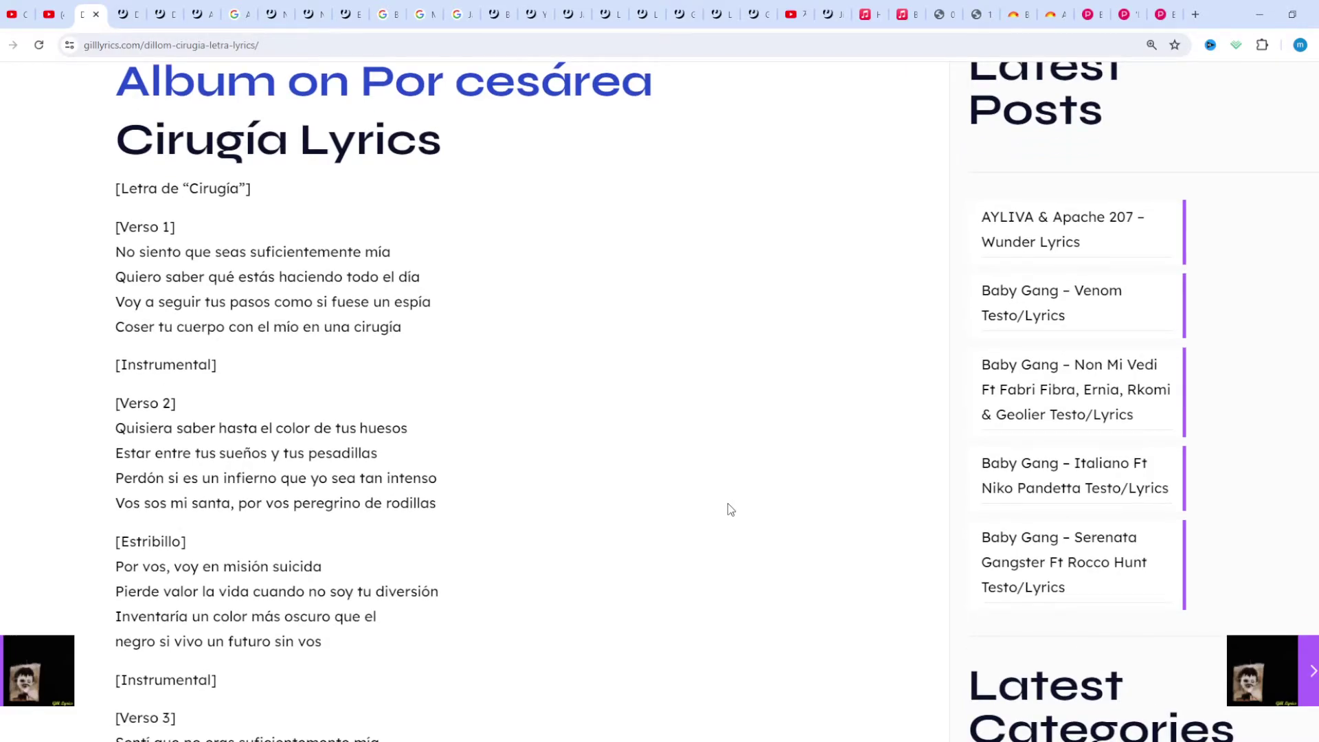
scroll(728, 507, "down", 1)
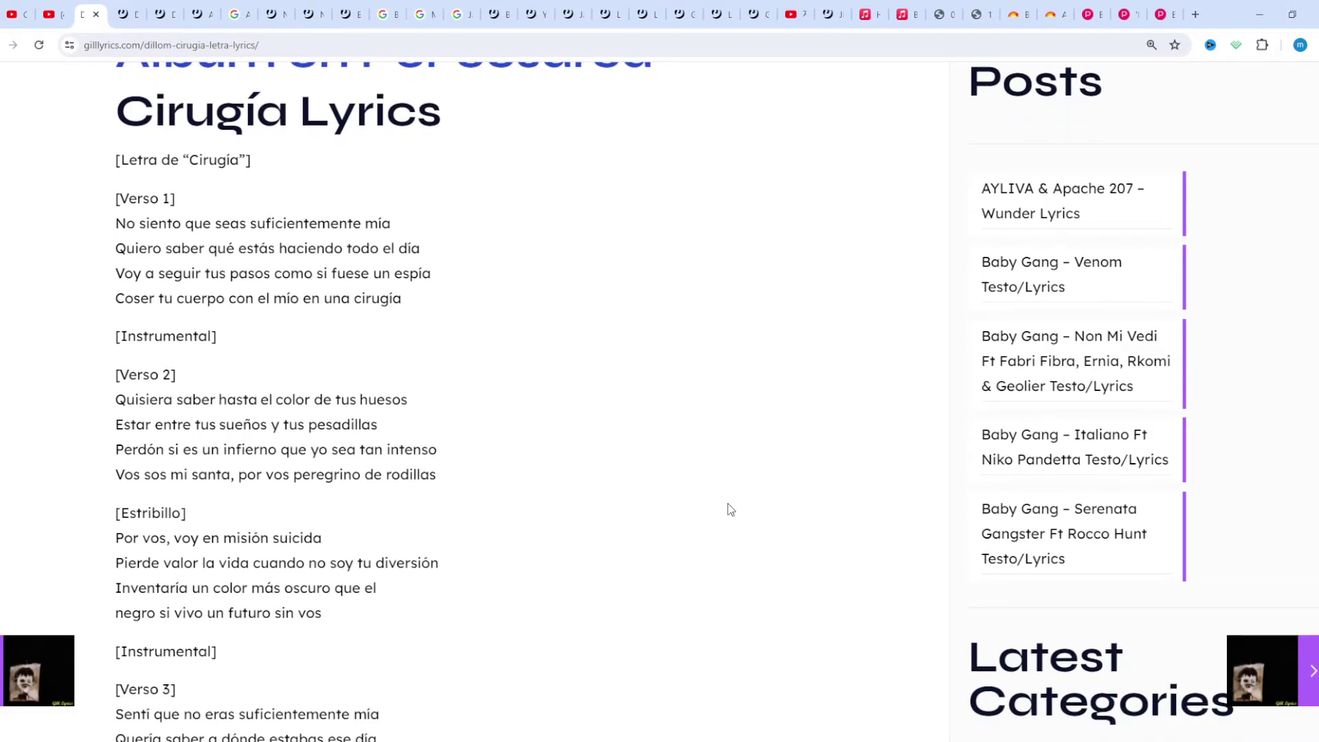
scroll(728, 509, "down", 1)
scroll(728, 508, "down", 1)
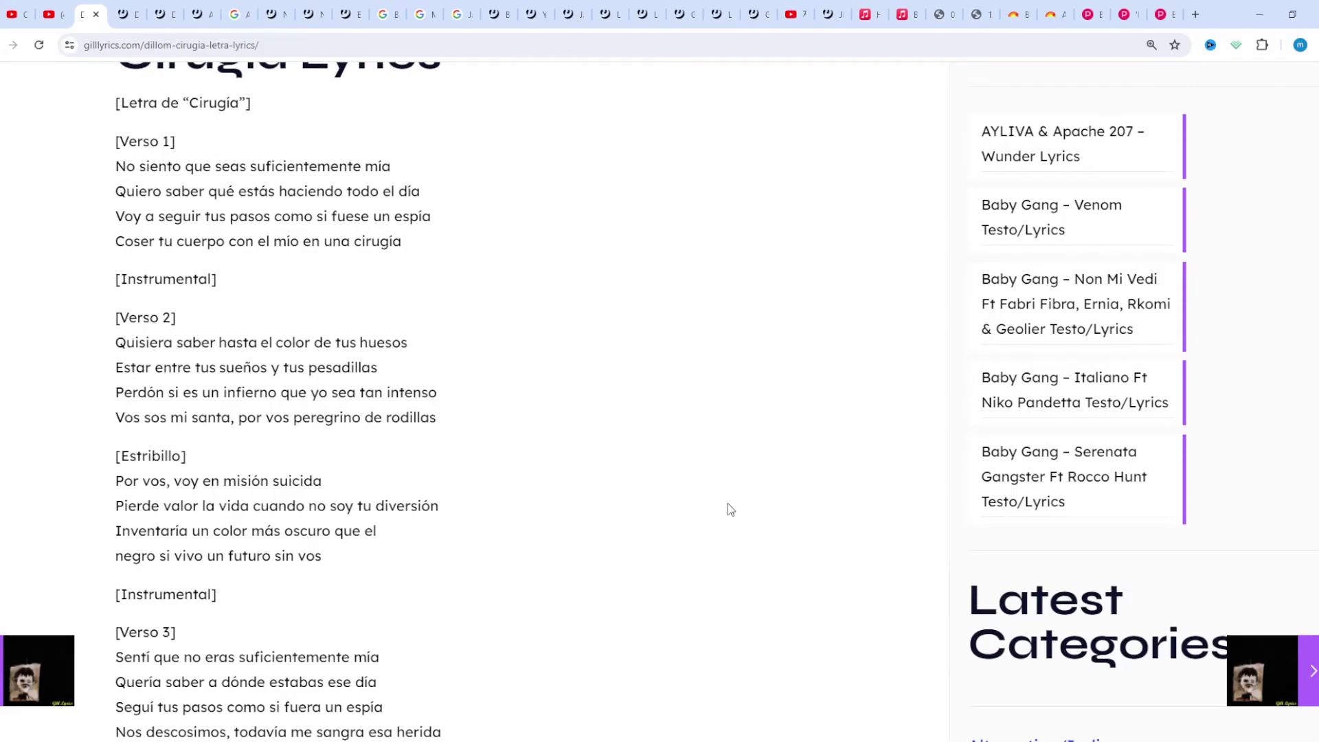
scroll(727, 508, "down", 1)
scroll(728, 508, "down", 1)
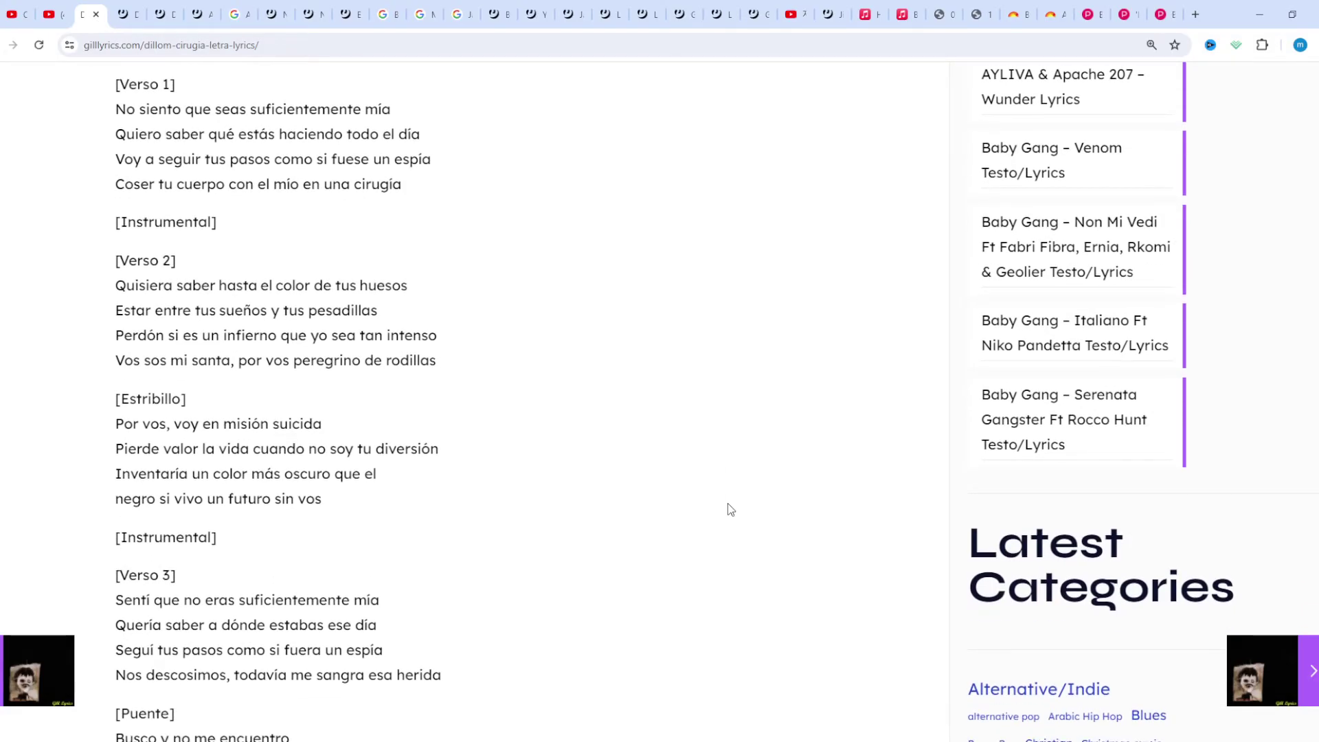
scroll(727, 507, "down", 1)
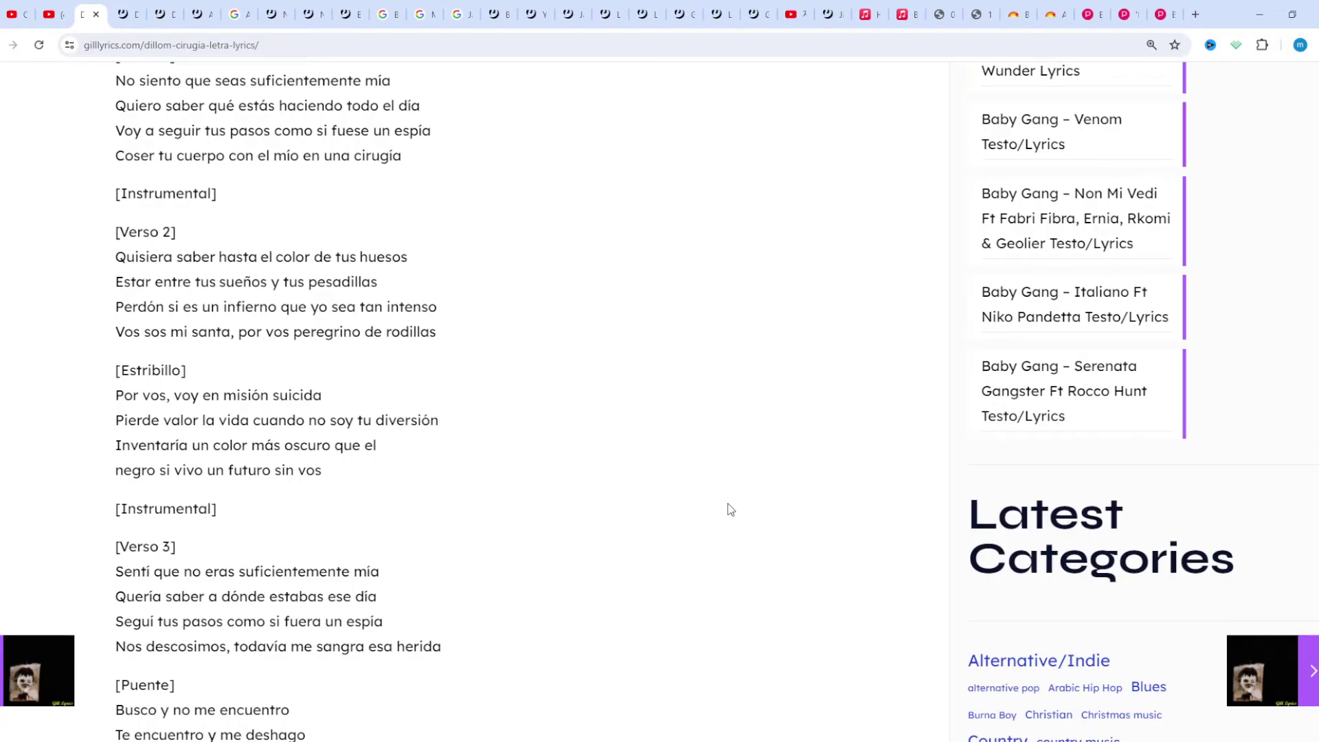
scroll(728, 509, "down", 1)
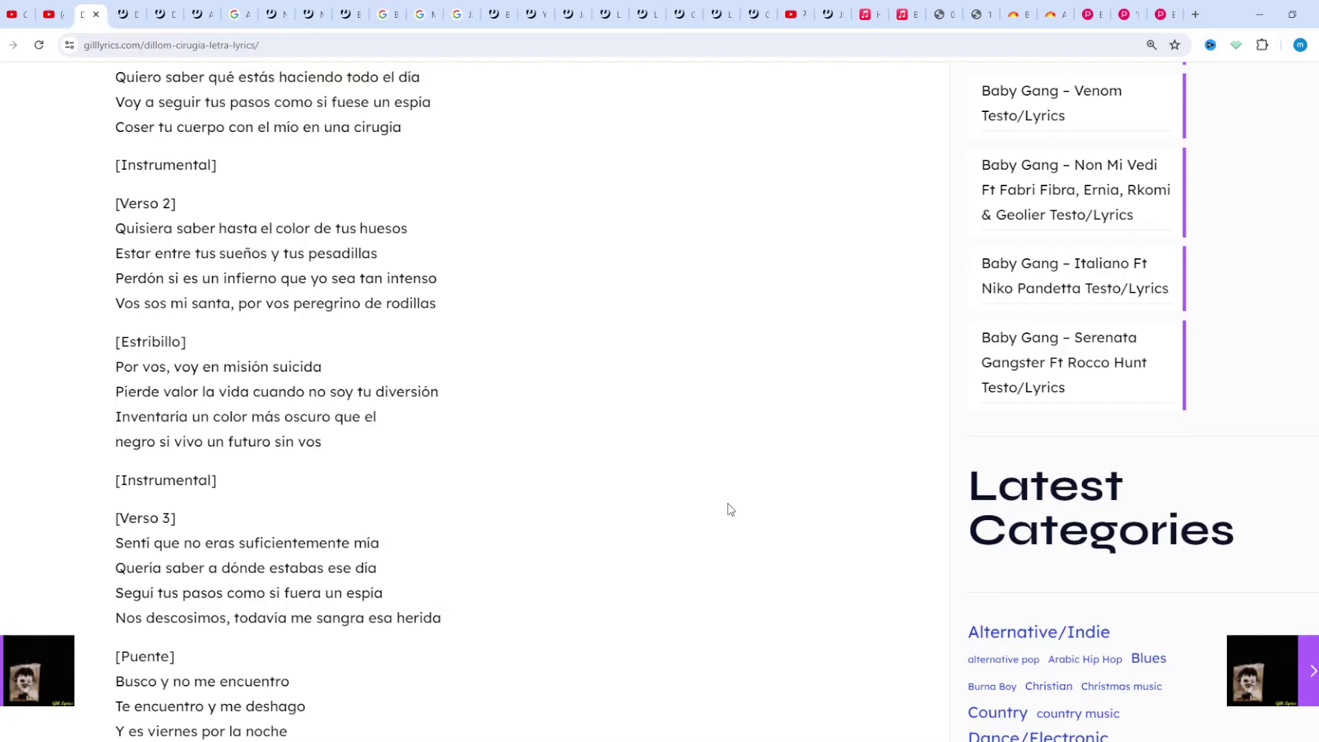
scroll(728, 507, "down", 1)
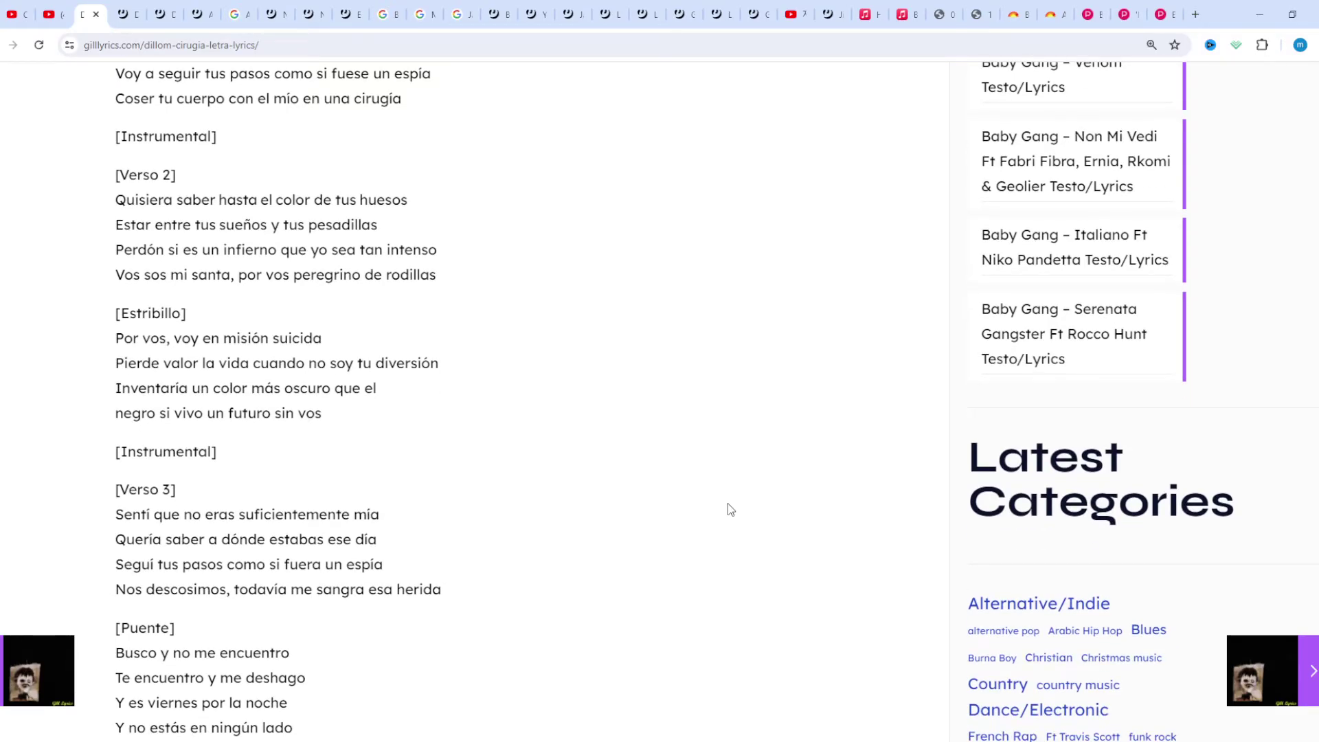
scroll(727, 508, "down", 1)
scroll(727, 509, "down", 1)
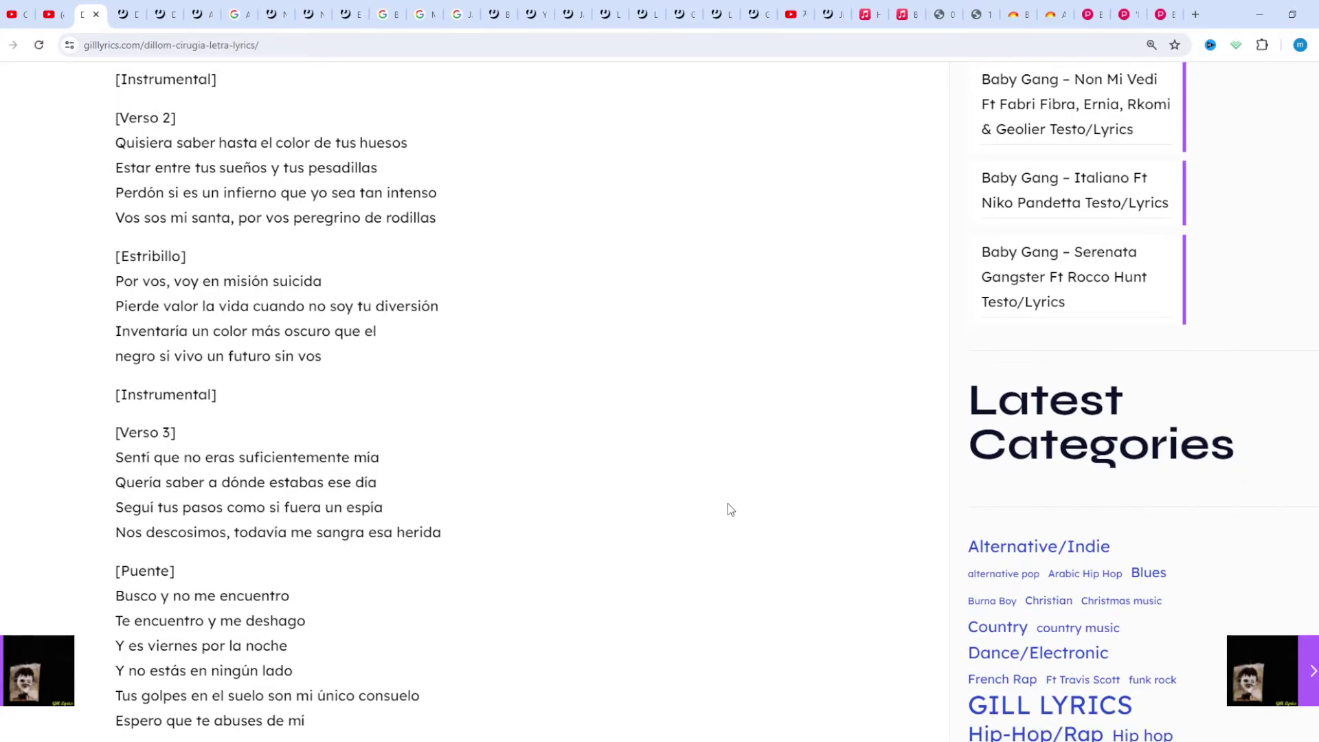
scroll(727, 508, "down", 1)
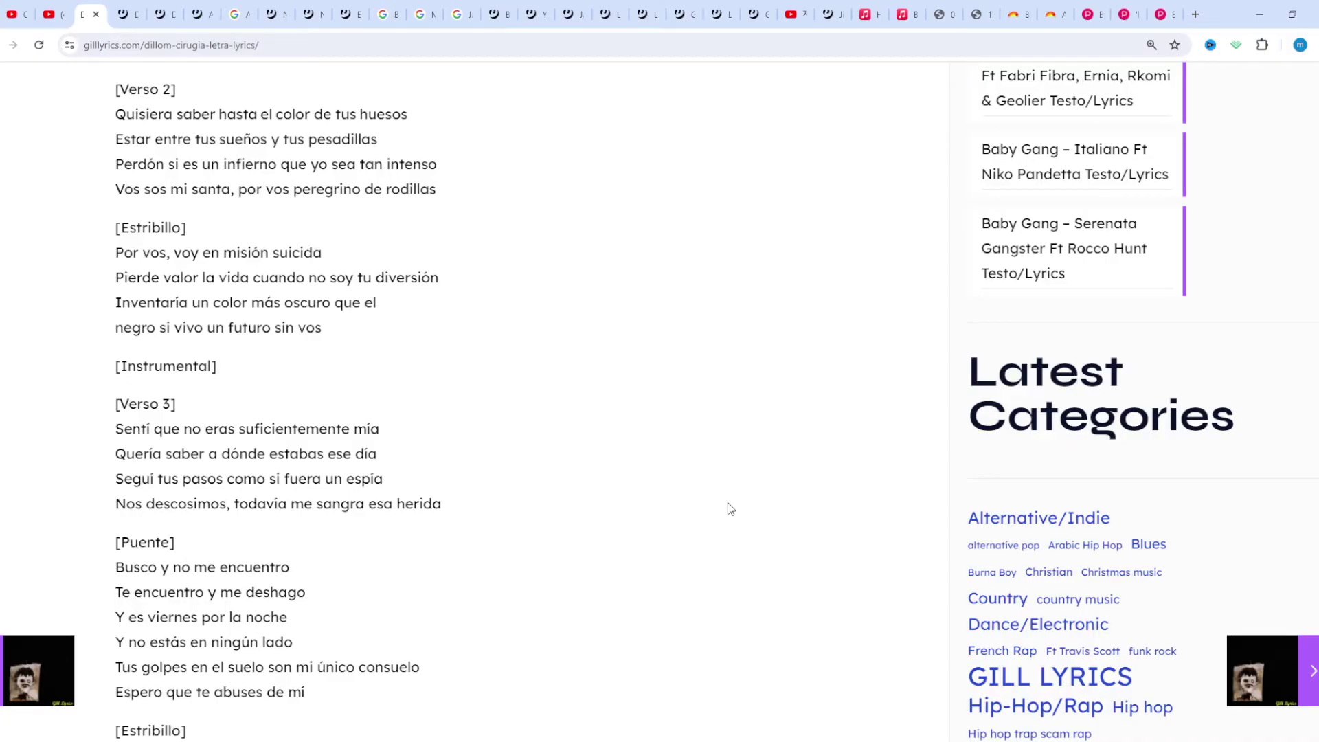
scroll(727, 508, "down", 1)
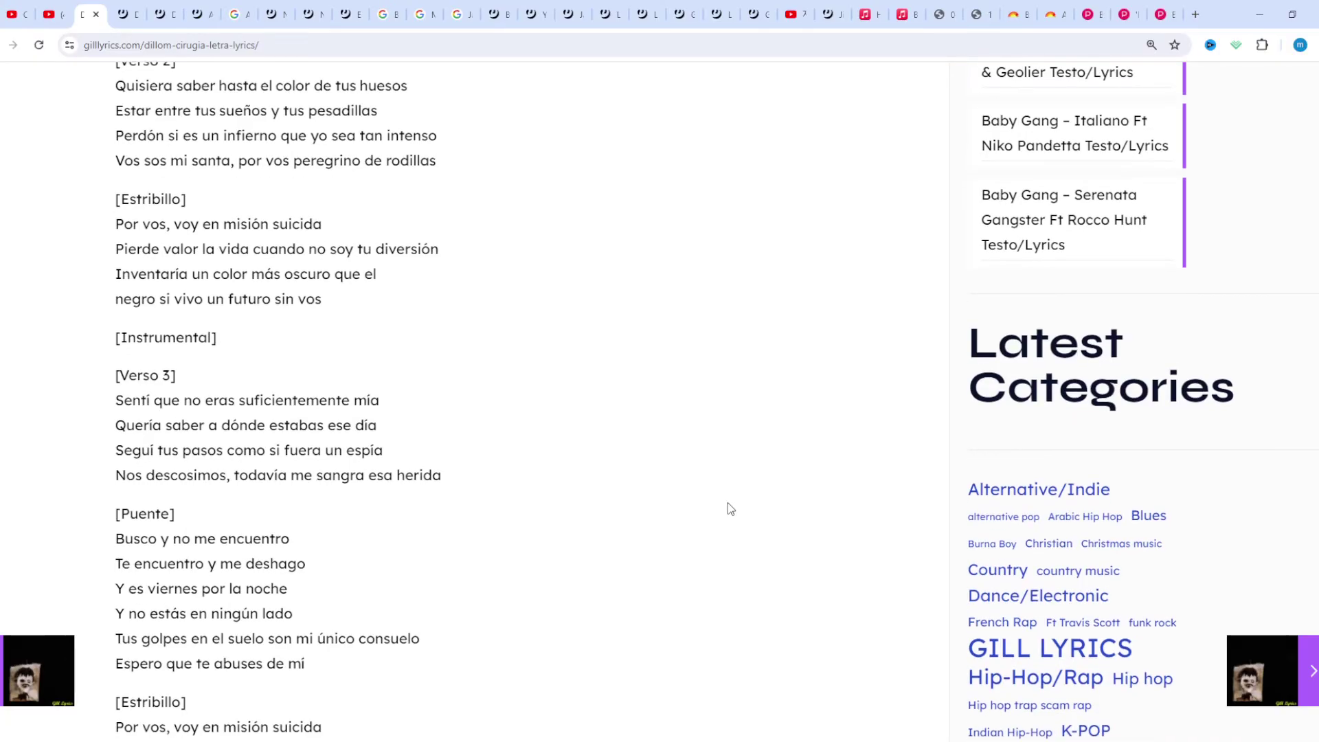
scroll(727, 508, "down", 1)
scroll(728, 508, "down", 1)
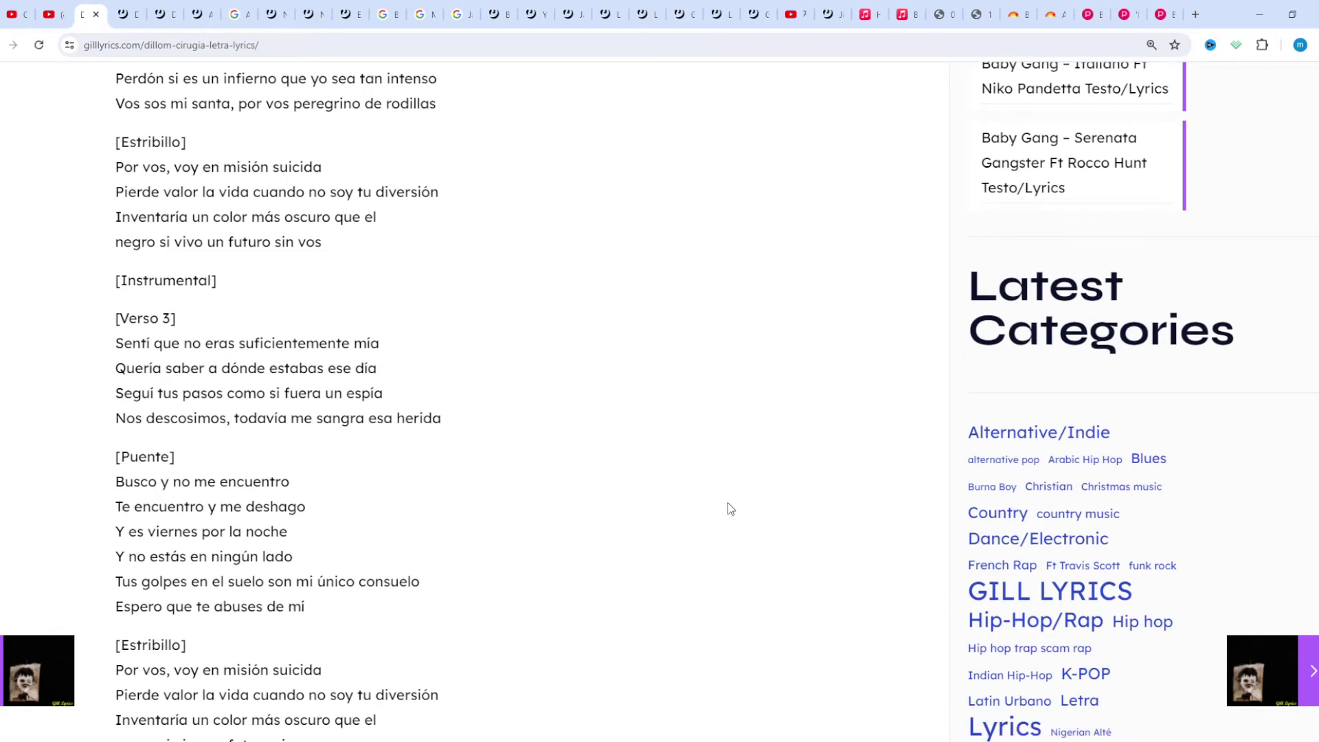
scroll(727, 508, "down", 1)
scroll(728, 508, "down", 1)
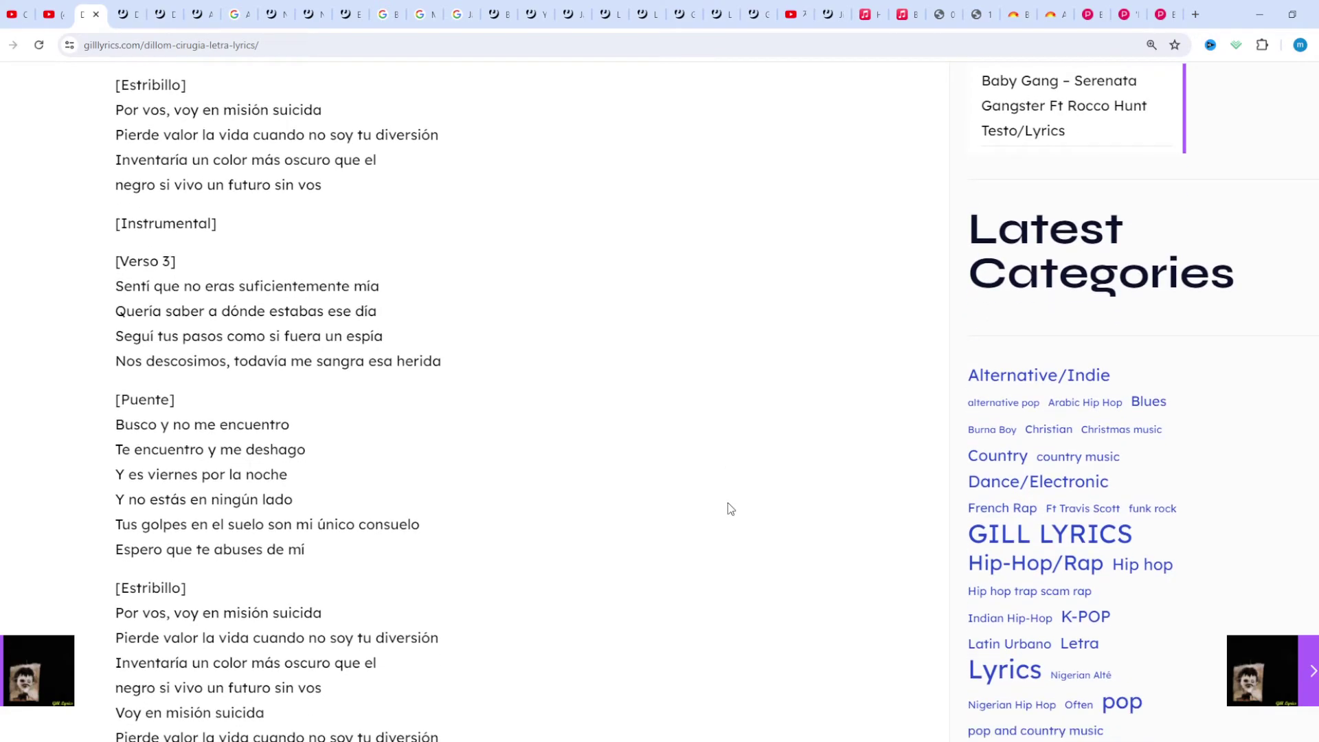
scroll(727, 508, "down", 1)
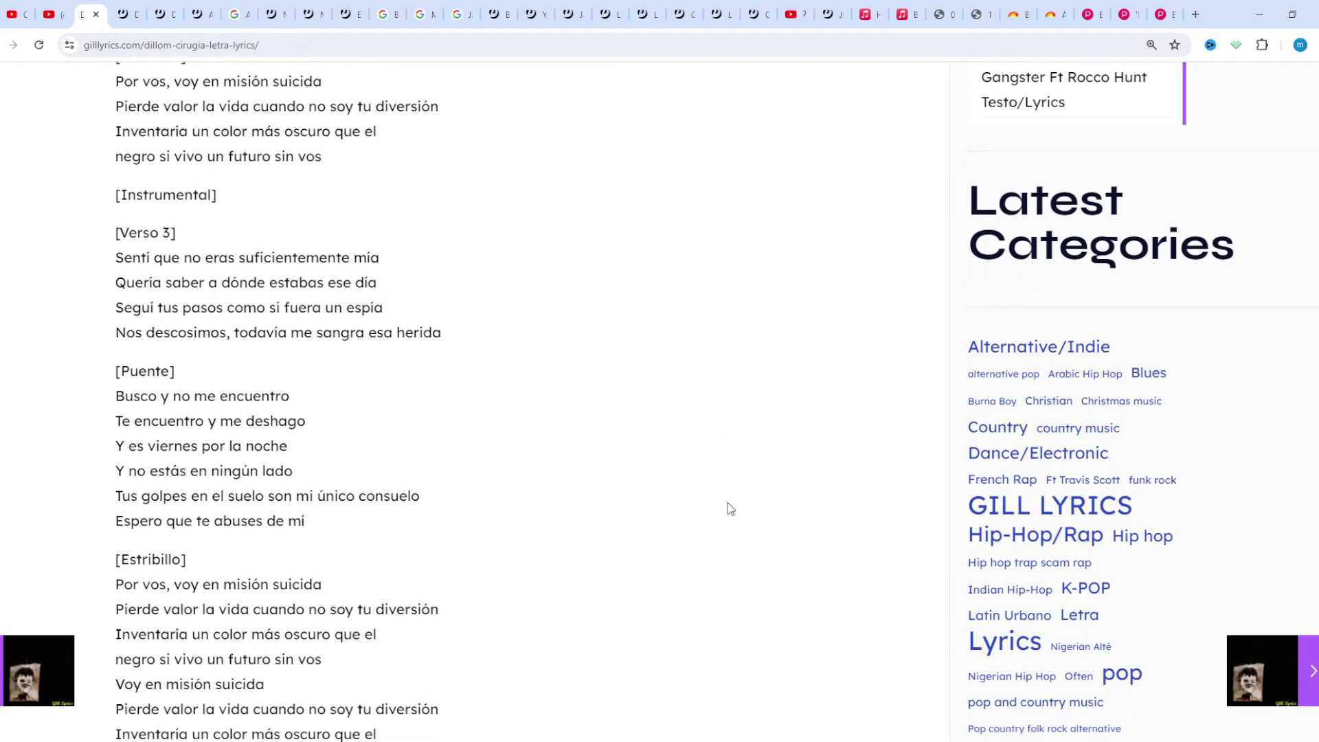
scroll(728, 508, "down", 1)
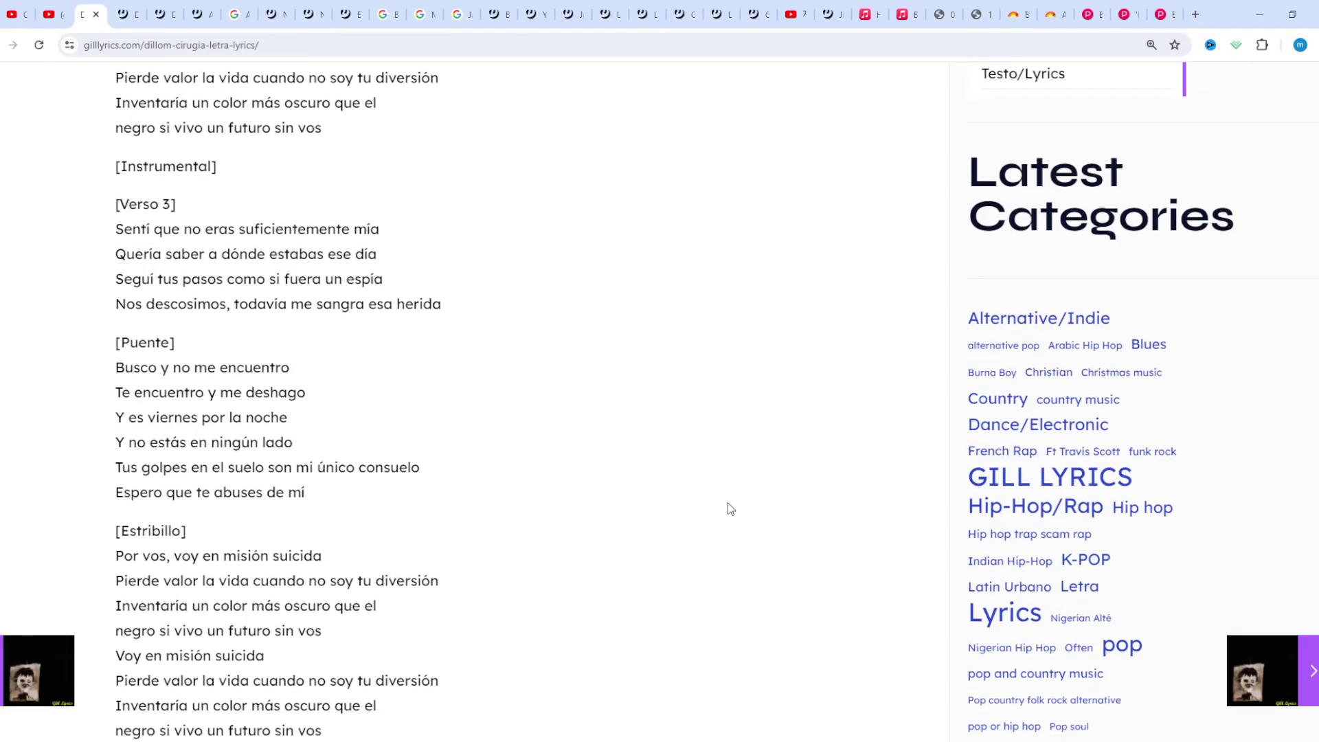
scroll(727, 507, "down", 1)
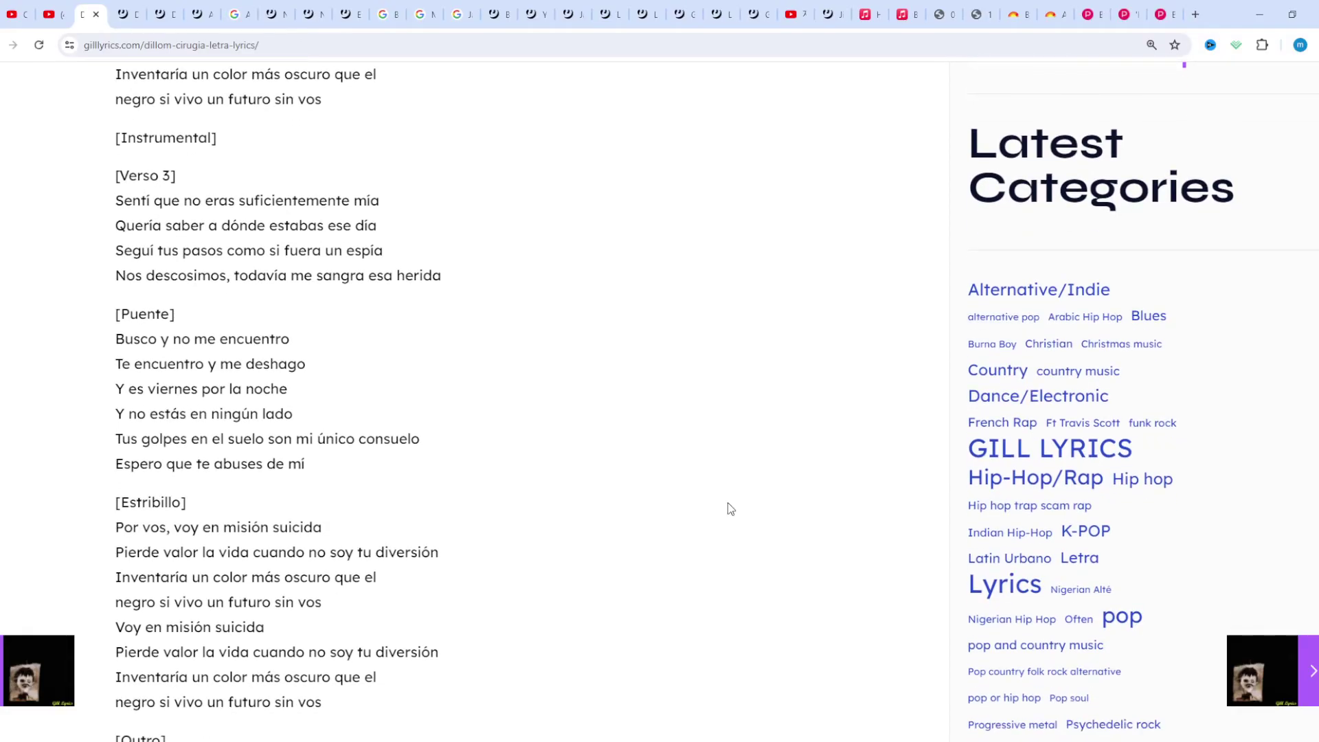
scroll(728, 508, "down", 1)
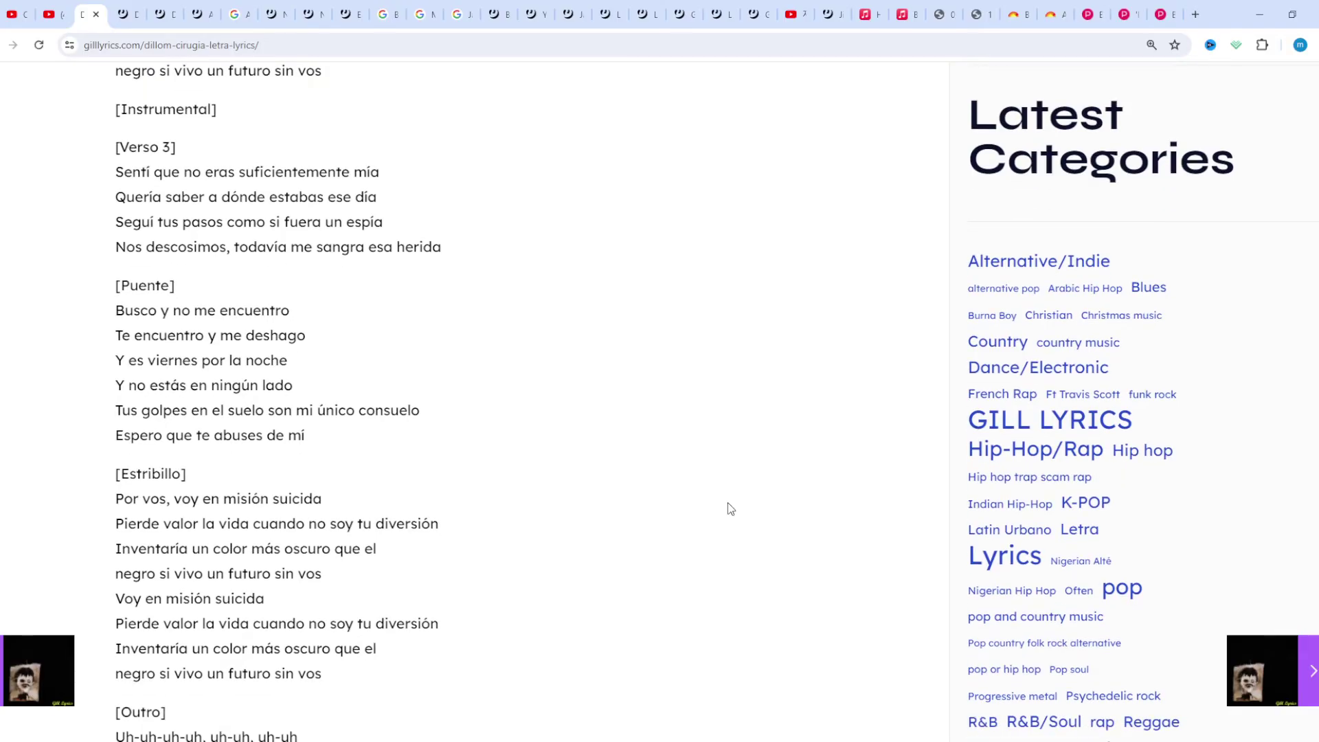
scroll(728, 508, "down", 1)
scroll(728, 508, "down", 1)
scroll(728, 508, "down", 1)
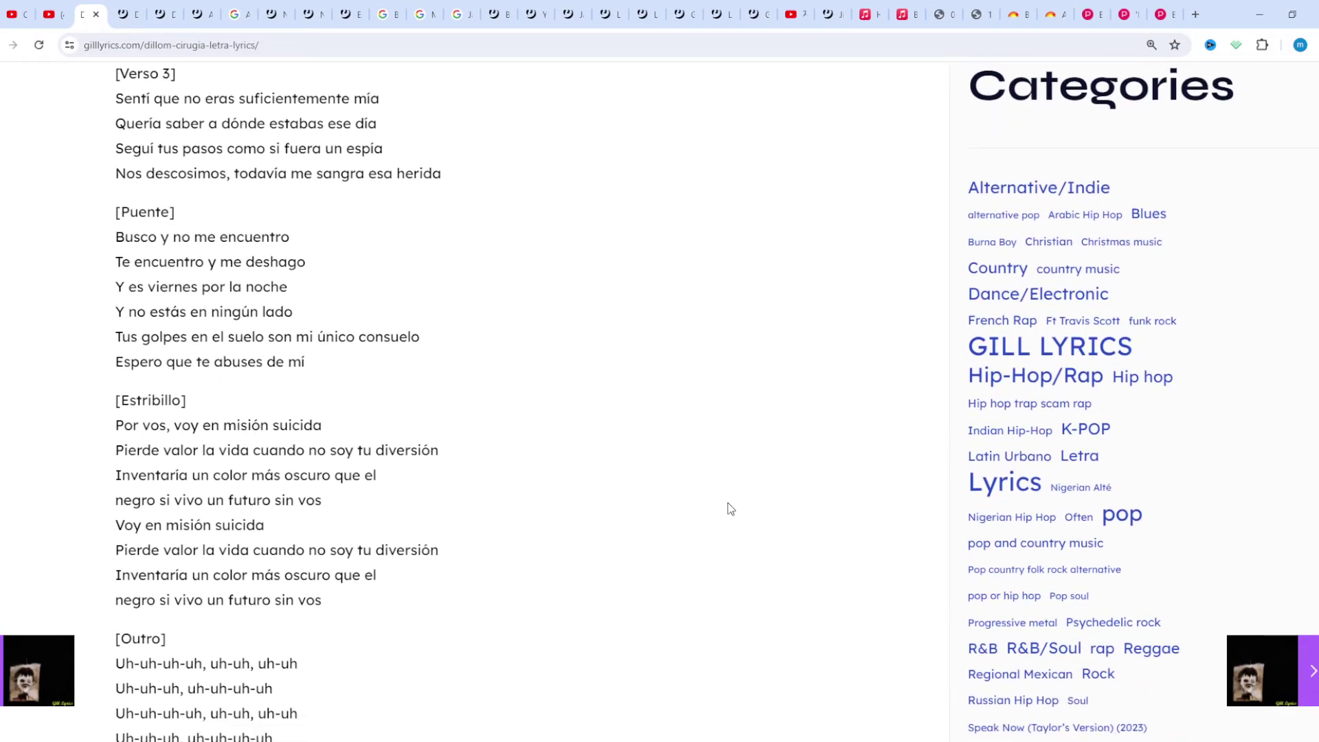
scroll(728, 507, "down", 1)
scroll(728, 507, "down", 1)
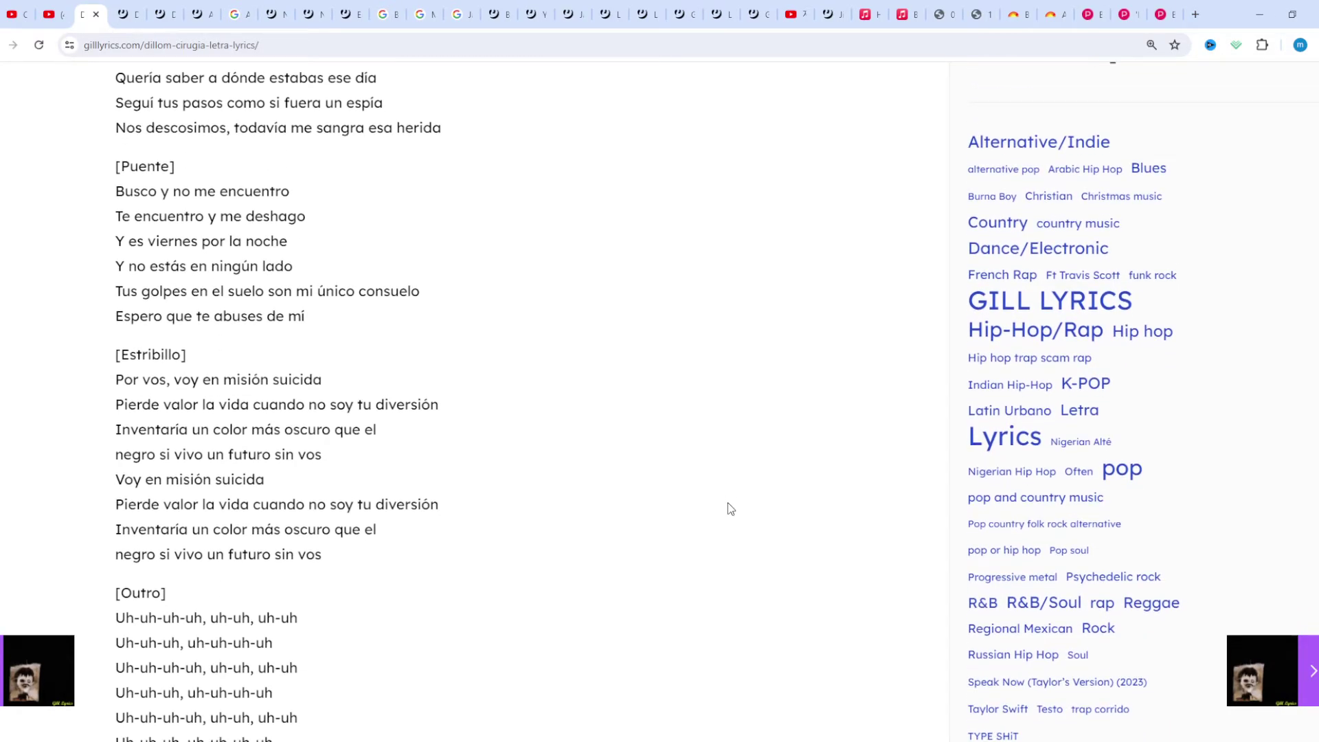
scroll(727, 508, "down", 1)
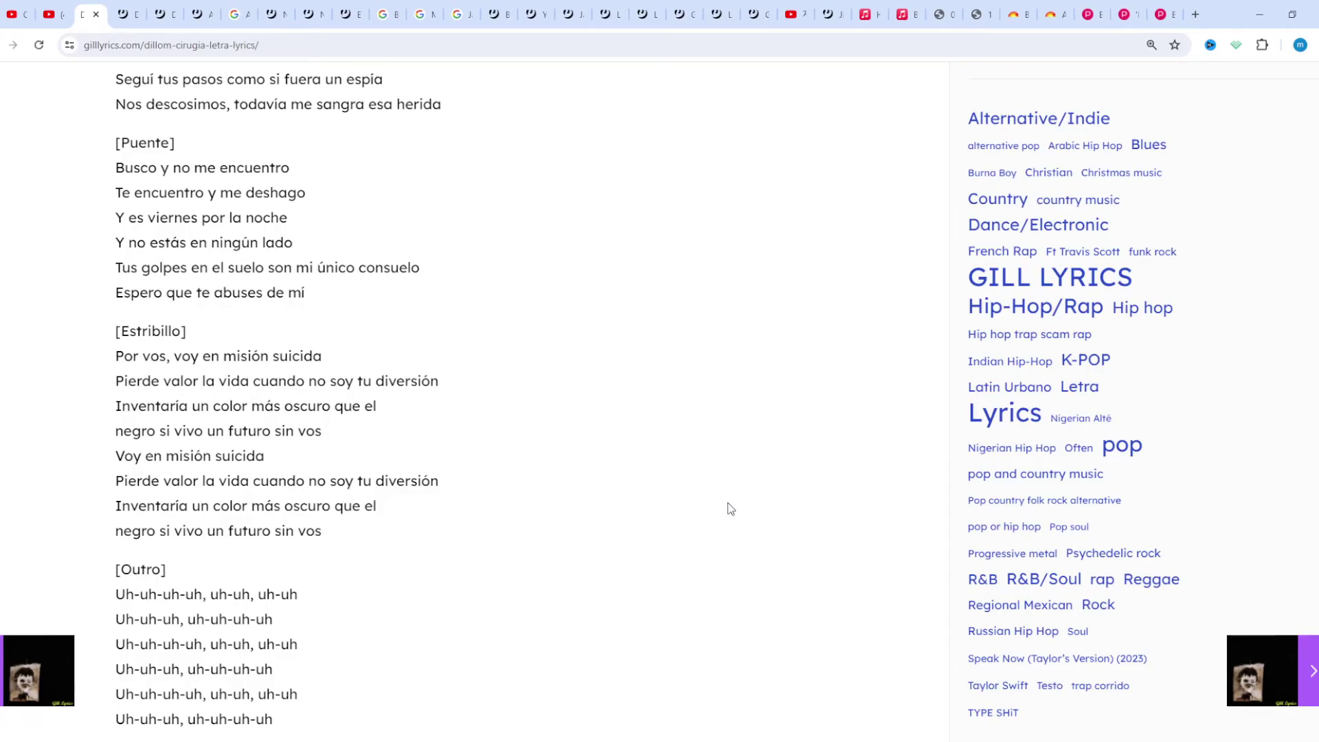
scroll(728, 509, "down", 1)
scroll(728, 508, "down", 1)
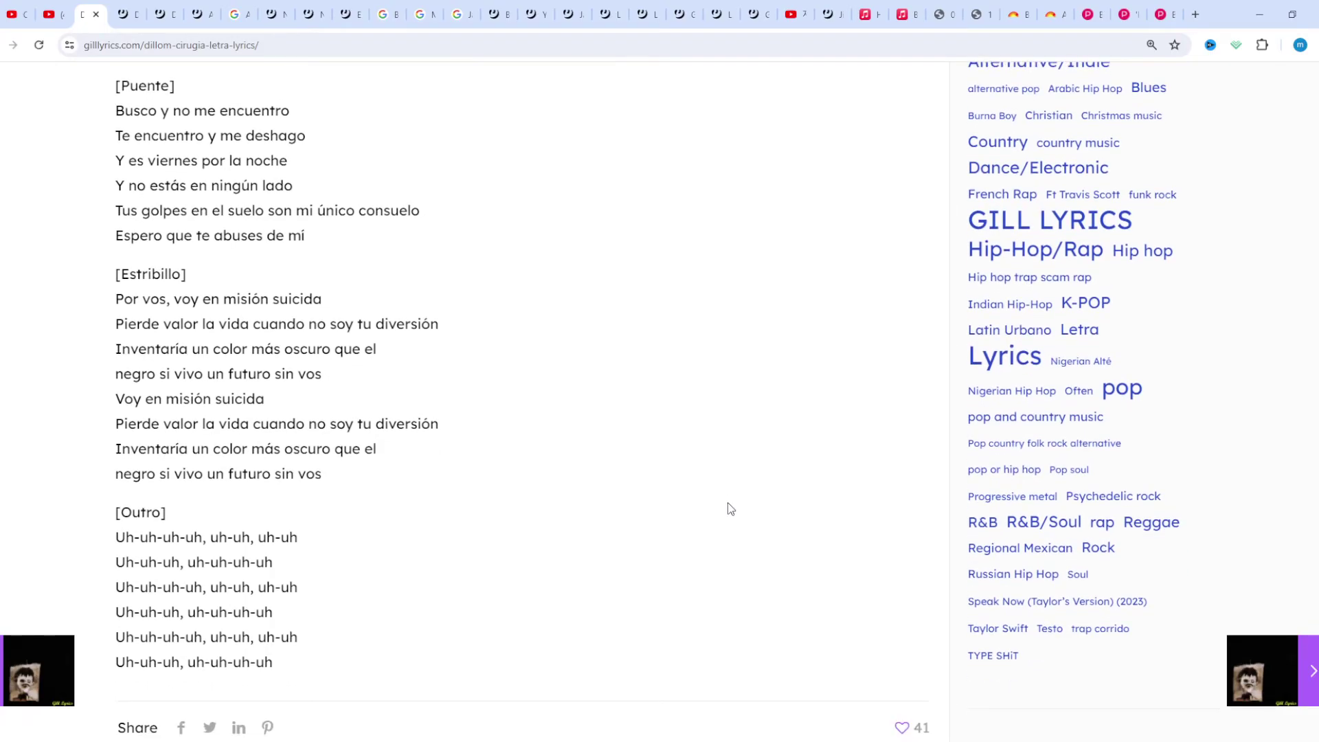
scroll(727, 507, "down", 1)
scroll(728, 508, "down", 1)
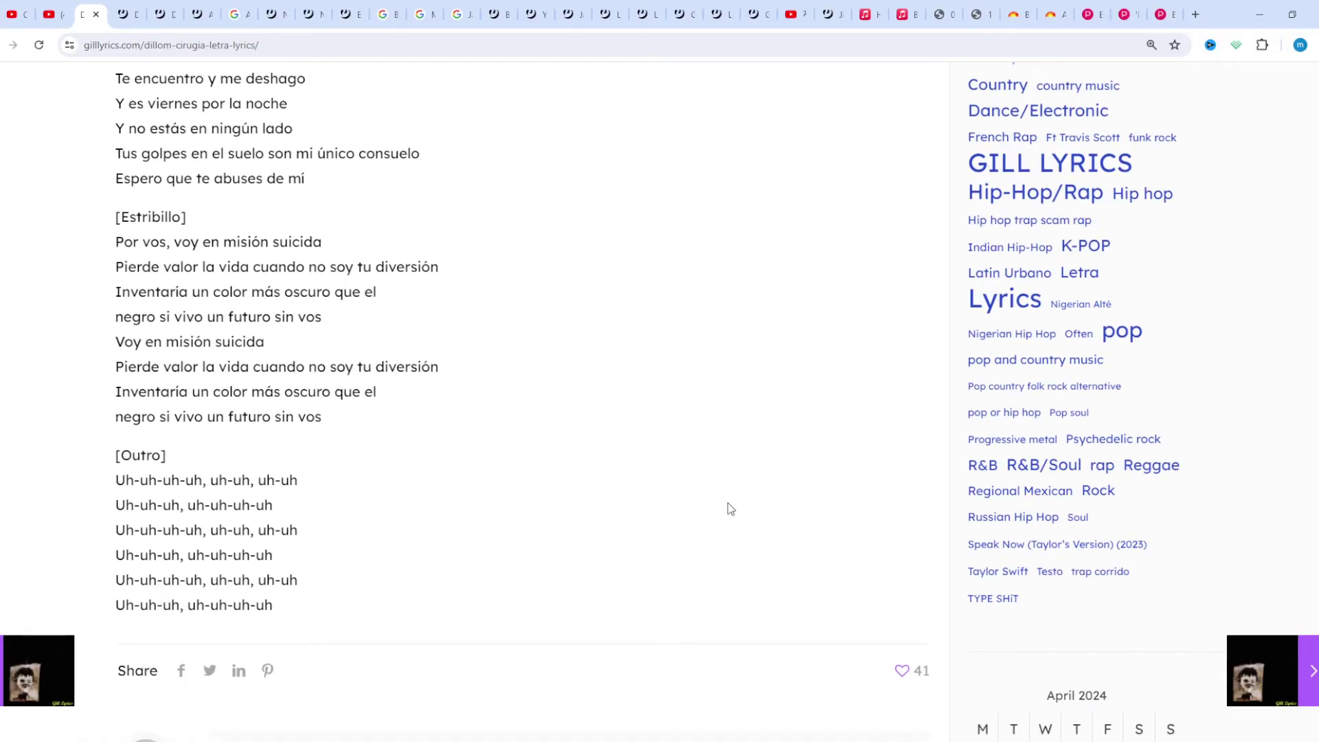
scroll(727, 508, "down", 1)
scroll(727, 508, "down", 1)
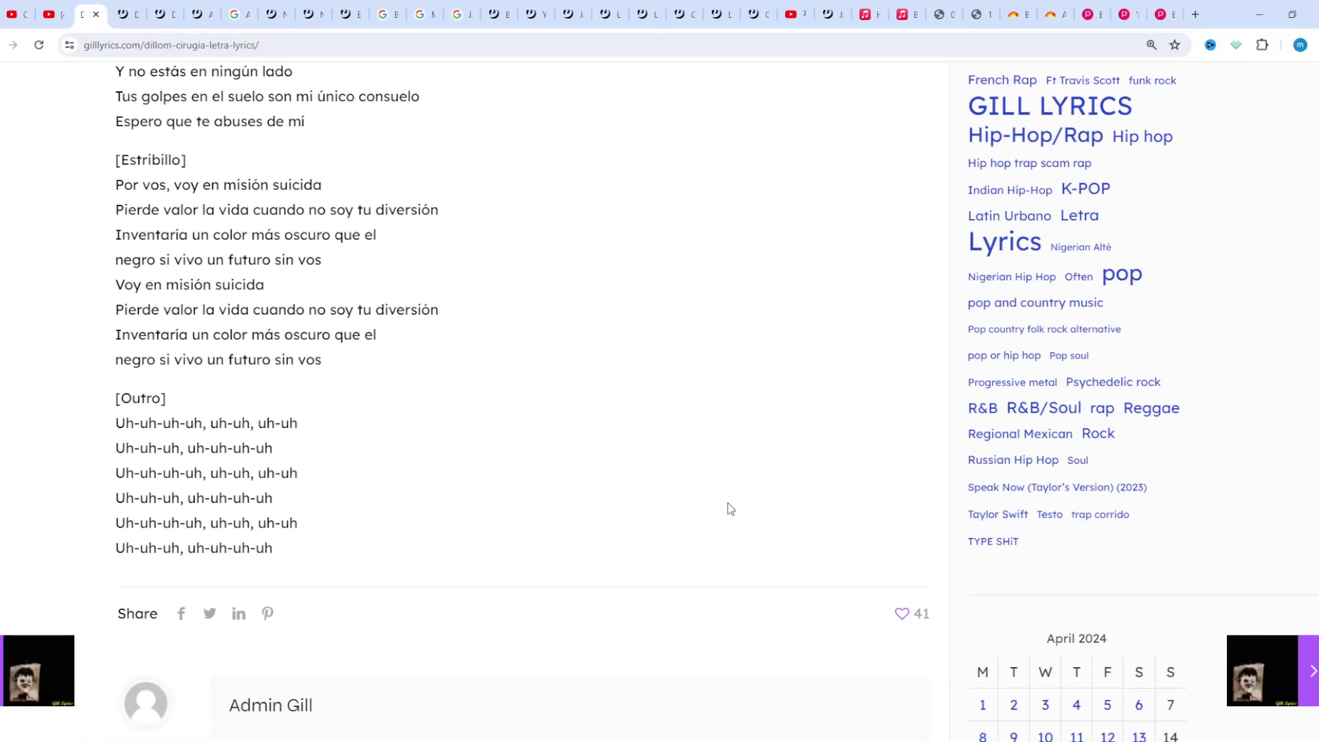
scroll(728, 508, "down", 1)
scroll(728, 507, "down", 1)
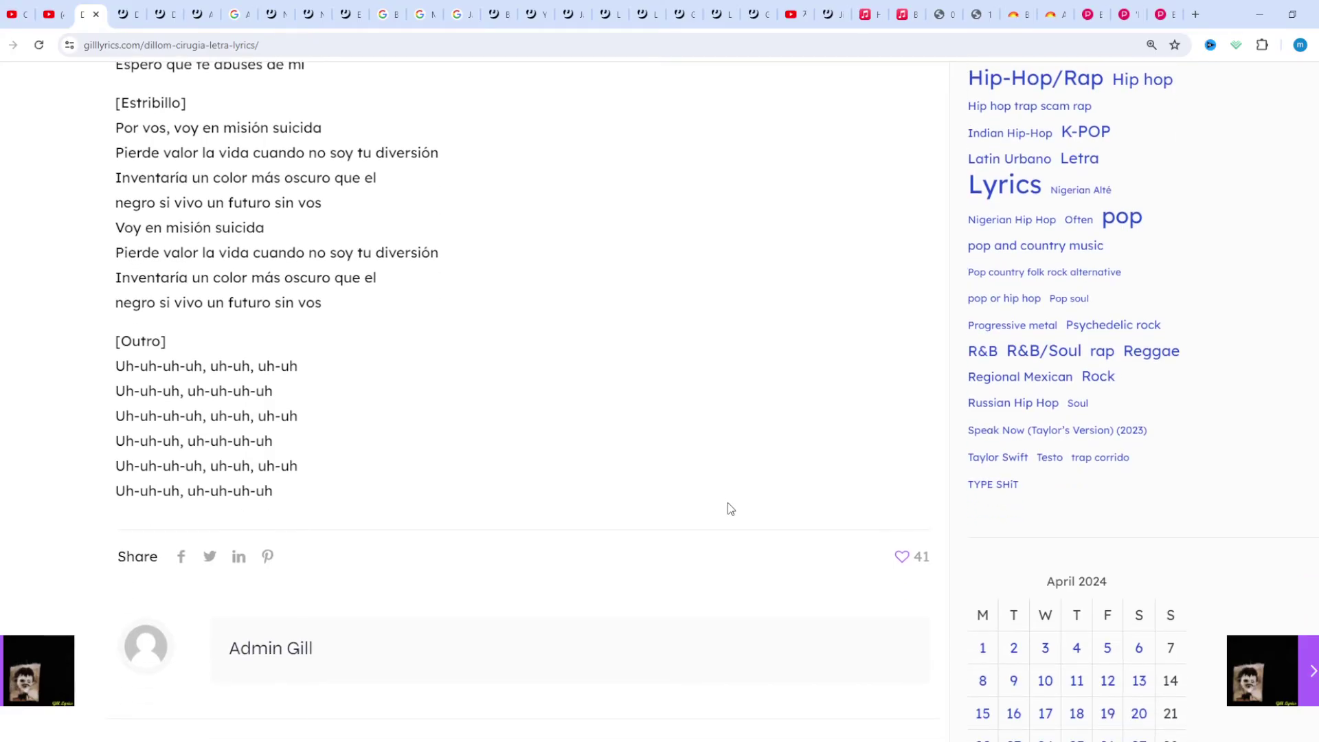
scroll(727, 508, "down", 1)
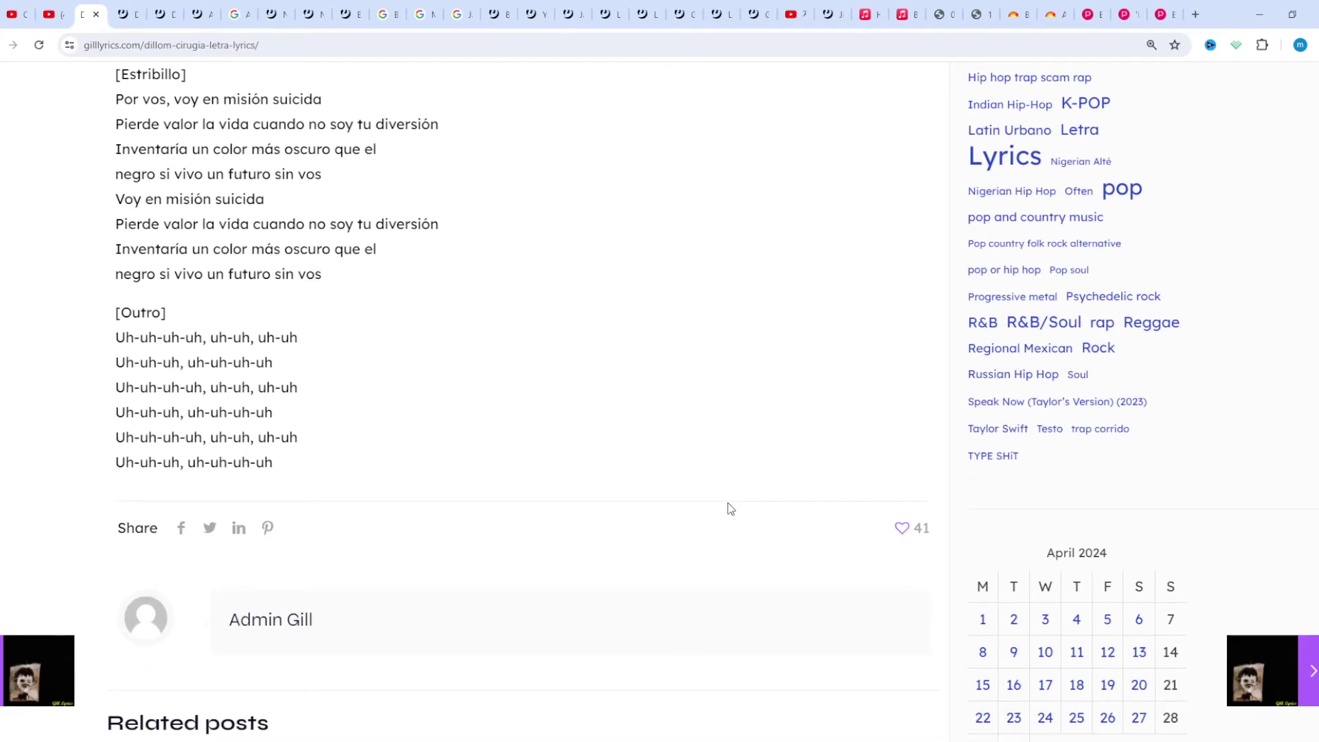
scroll(727, 507, "down", 1)
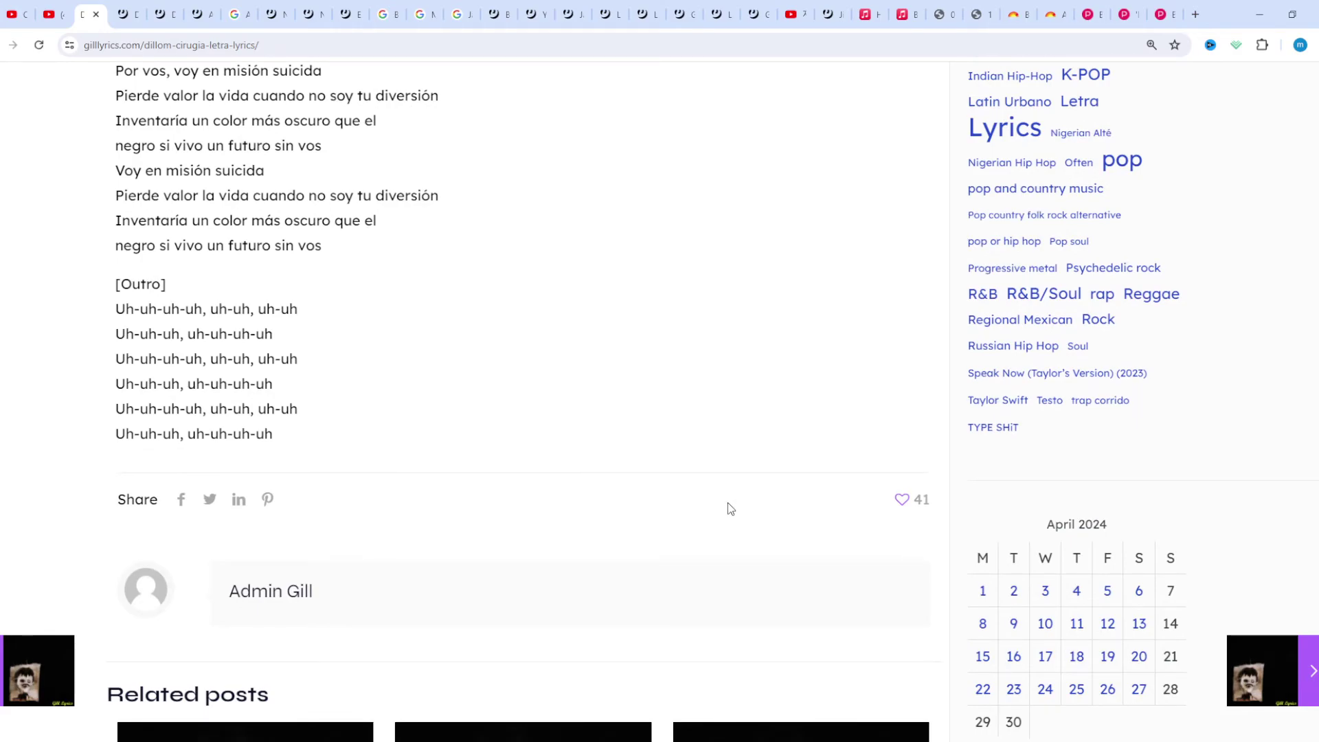
scroll(727, 508, "up", 1)
scroll(727, 509, "up", 8)
scroll(727, 508, "up", 15)
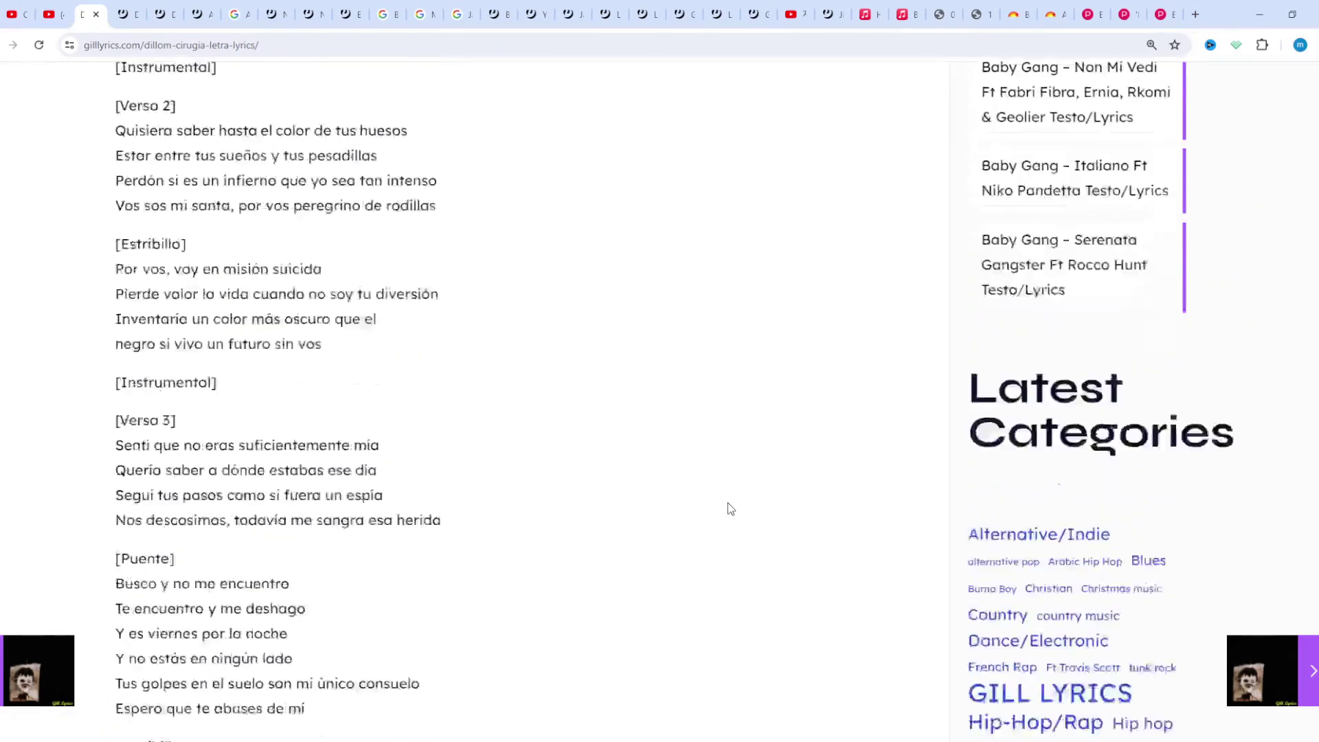
scroll(728, 508, "up", 12)
scroll(728, 508, "up", 4)
scroll(727, 508, "up", 3)
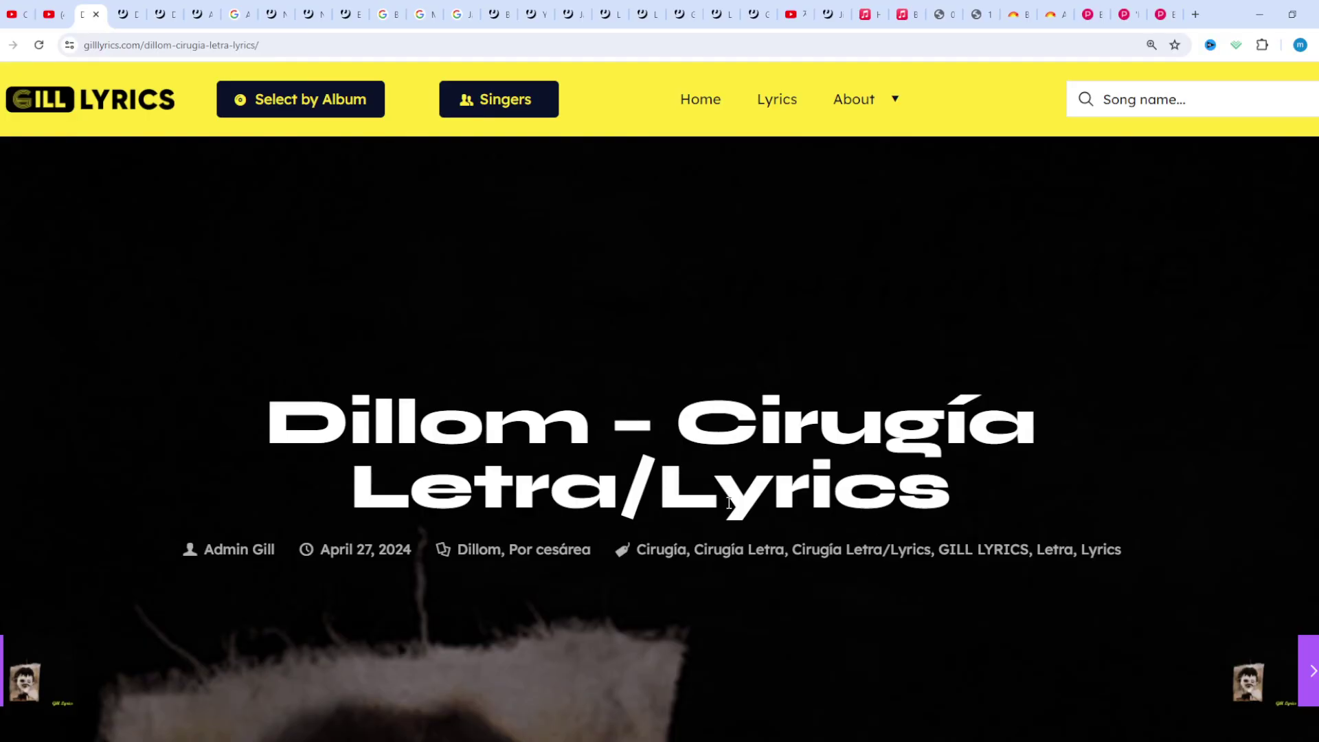
scroll(727, 503, "down", 1)
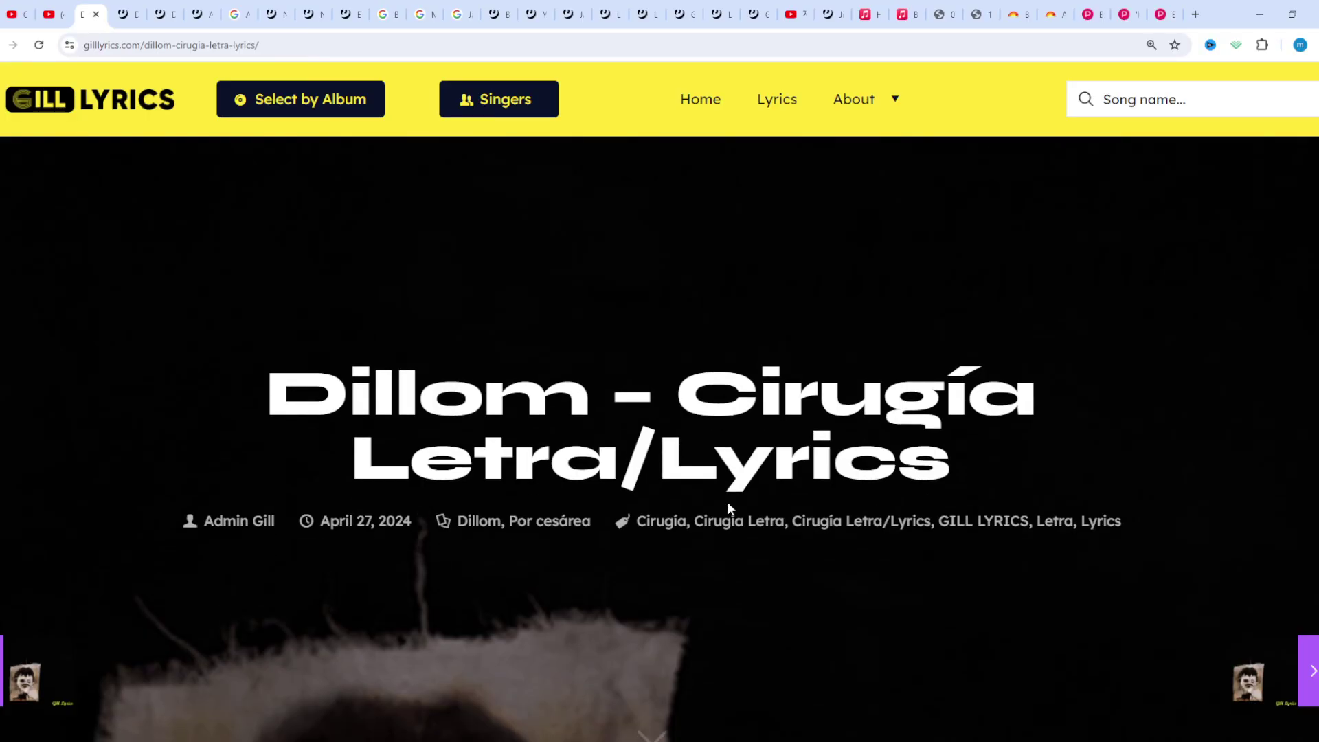
scroll(728, 507, "down", 1)
scroll(727, 507, "down", 1)
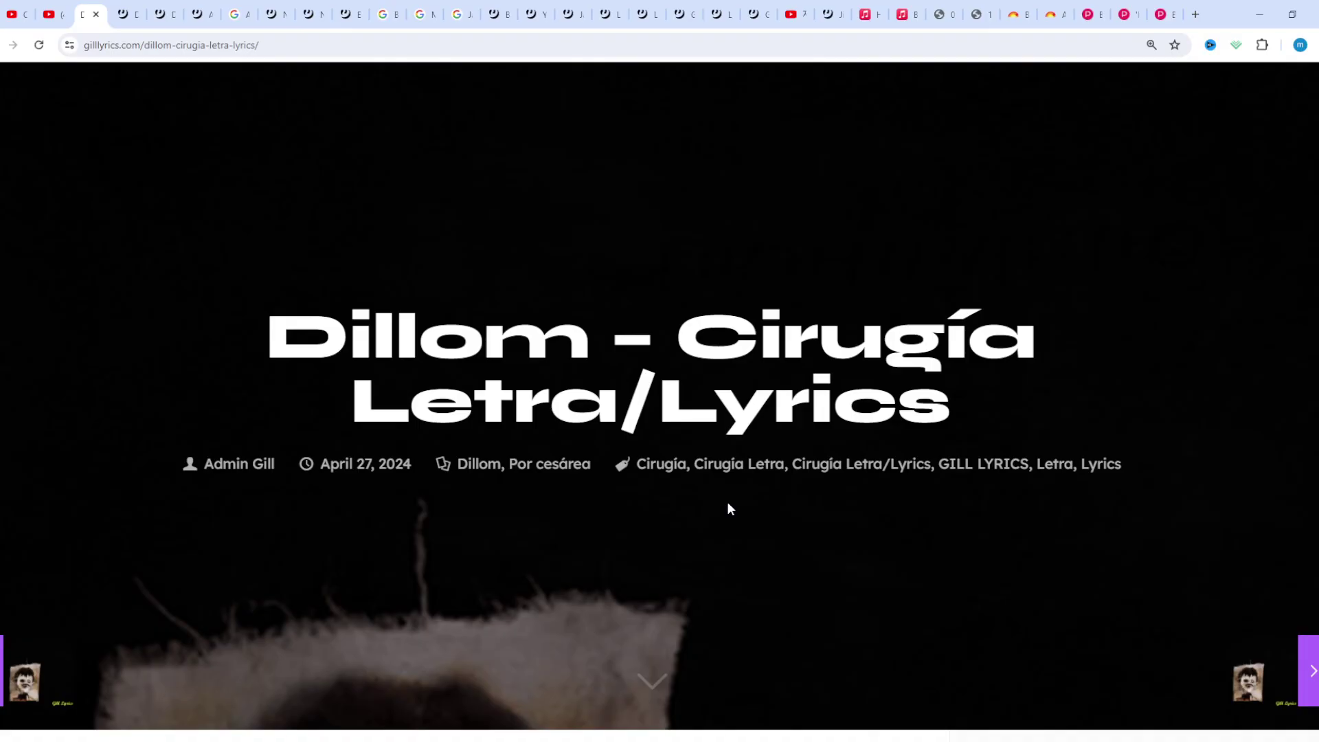
scroll(728, 507, "down", 1)
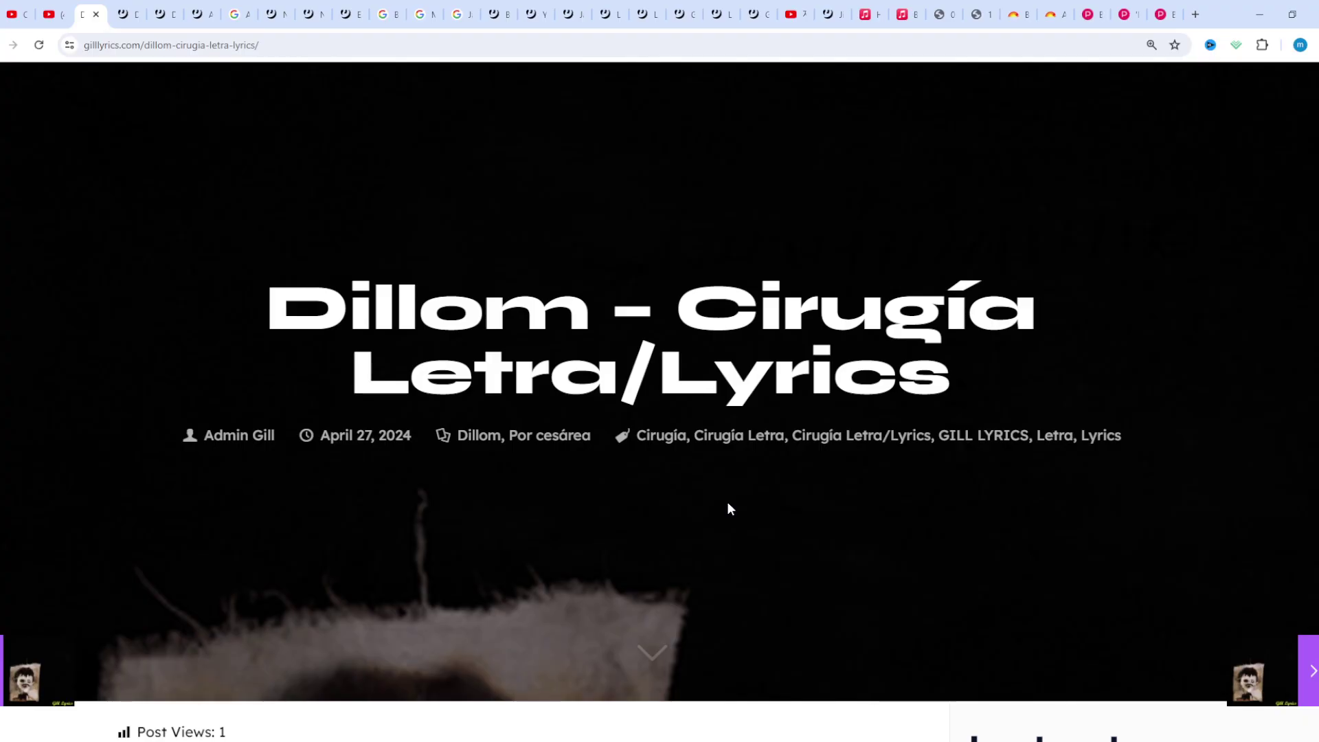
scroll(728, 508, "down", 1)
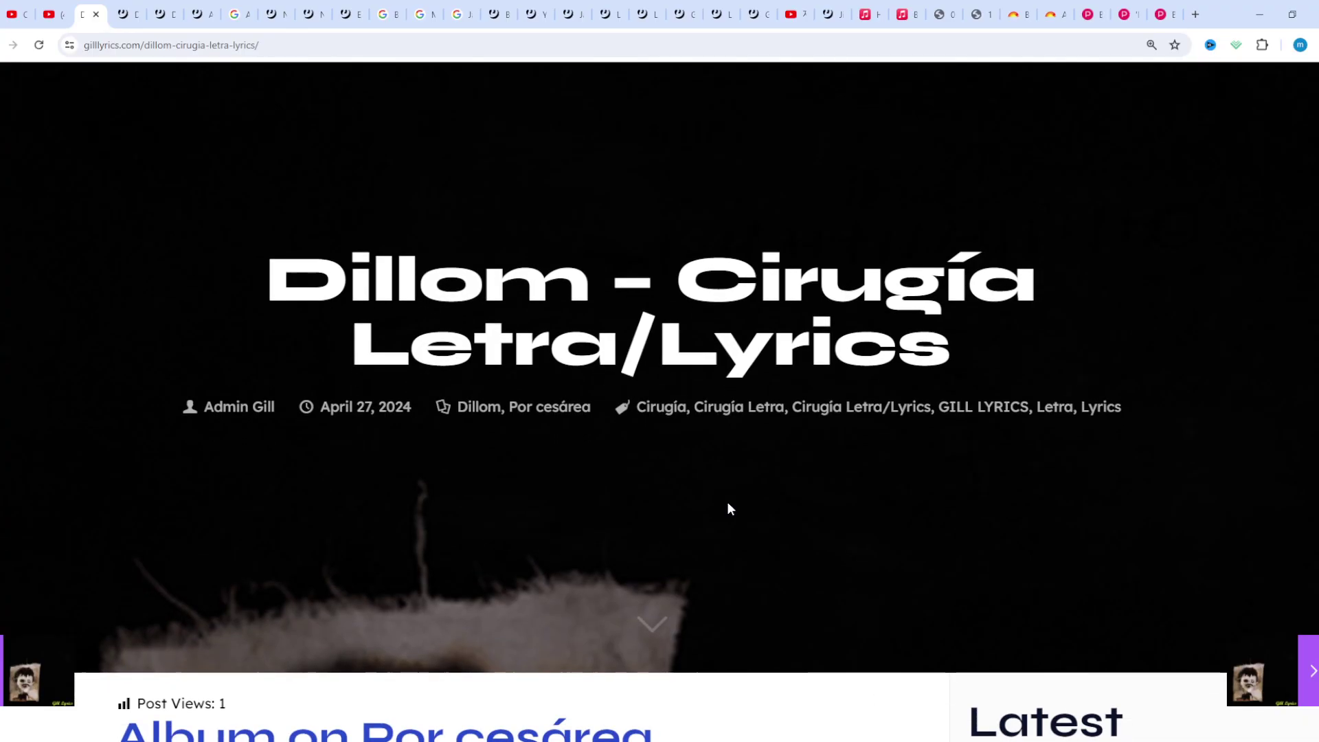
scroll(728, 508, "down", 1)
scroll(728, 509, "down", 1)
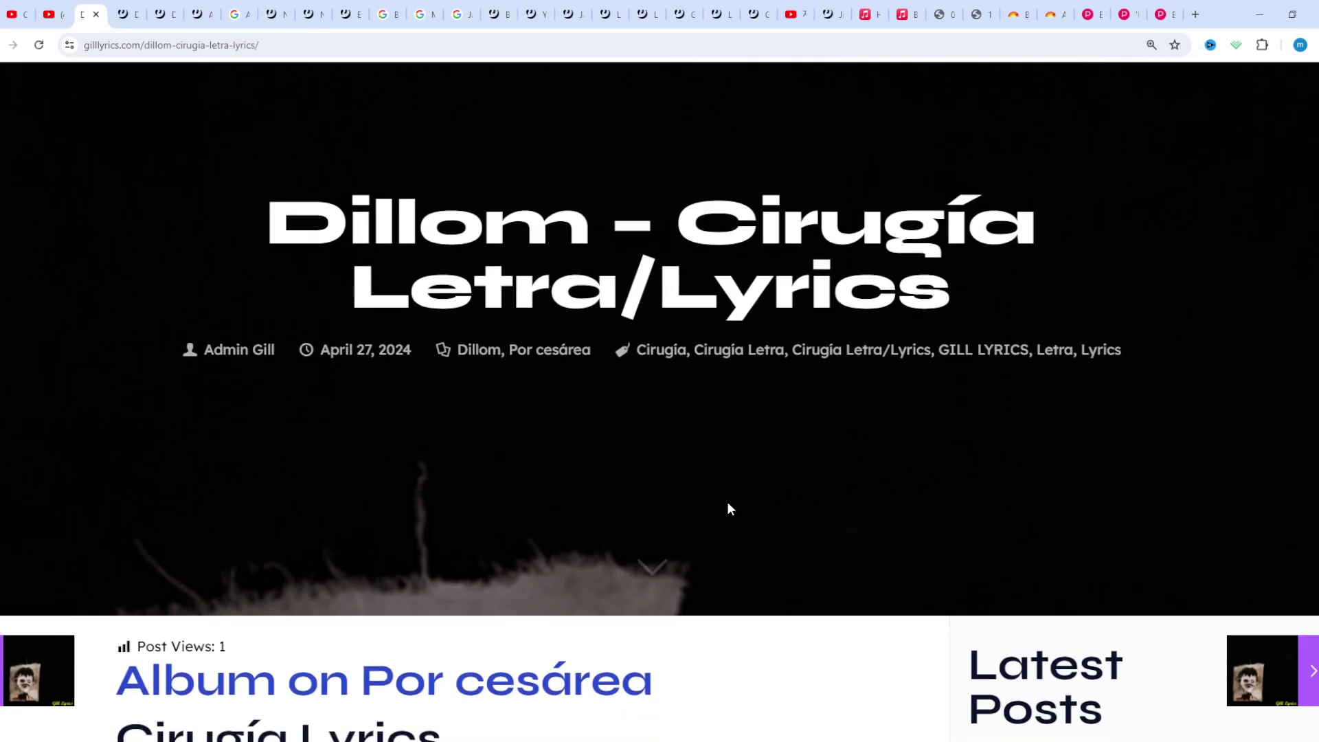
scroll(728, 507, "down", 1)
scroll(728, 508, "down", 1)
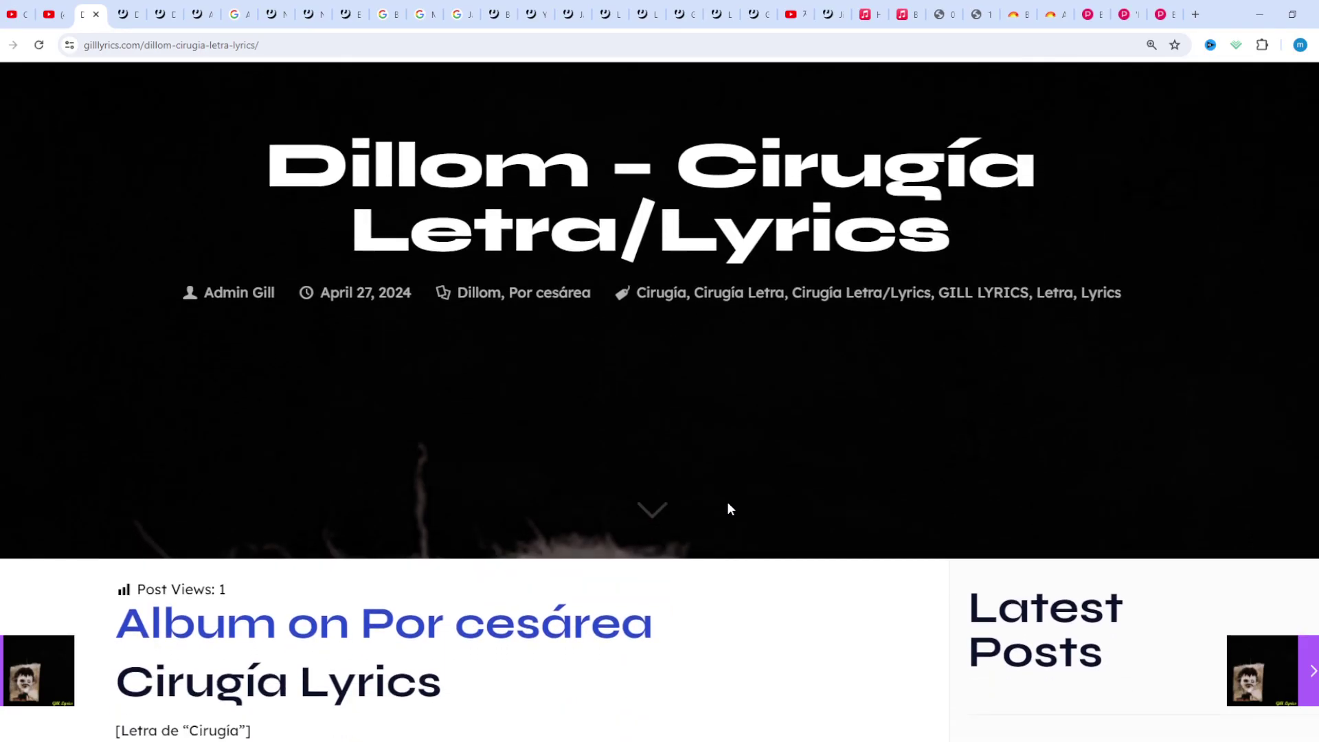
scroll(727, 508, "down", 1)
scroll(728, 508, "down", 1)
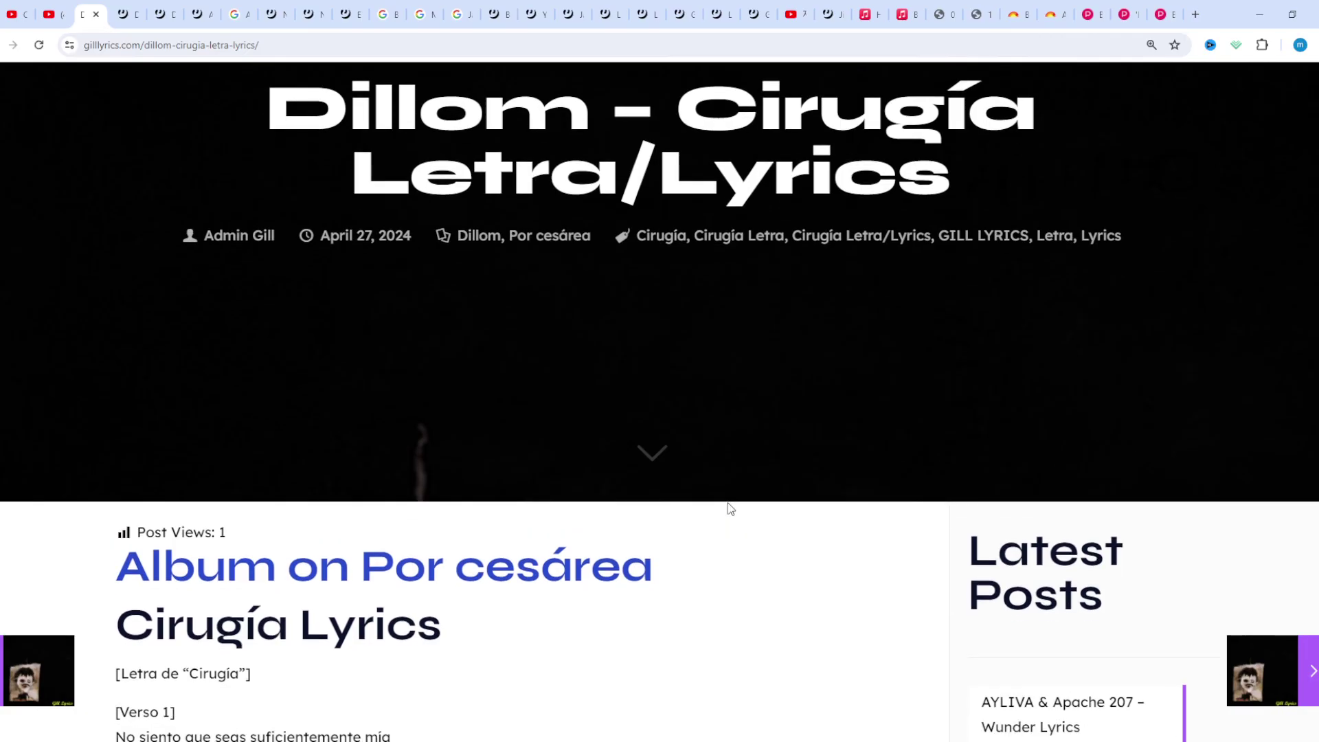
scroll(728, 508, "down", 1)
scroll(727, 508, "down", 1)
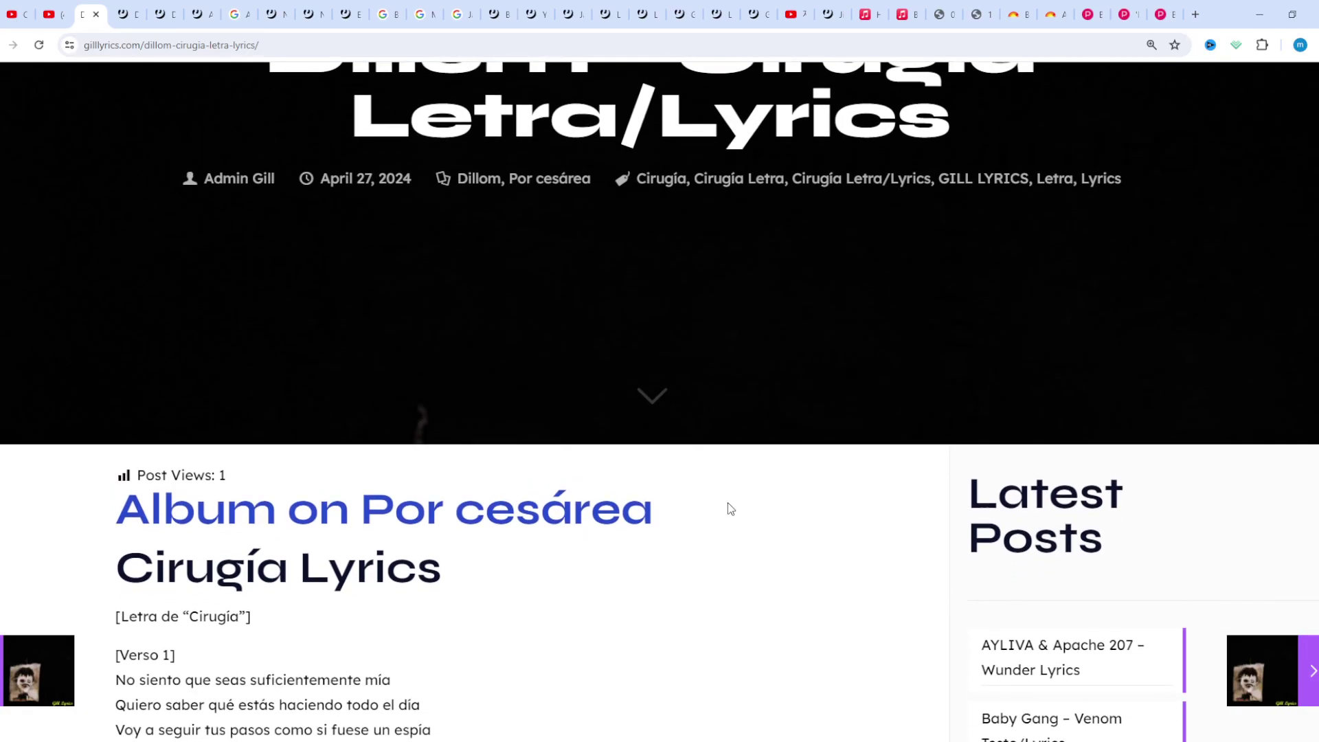
scroll(727, 508, "down", 1)
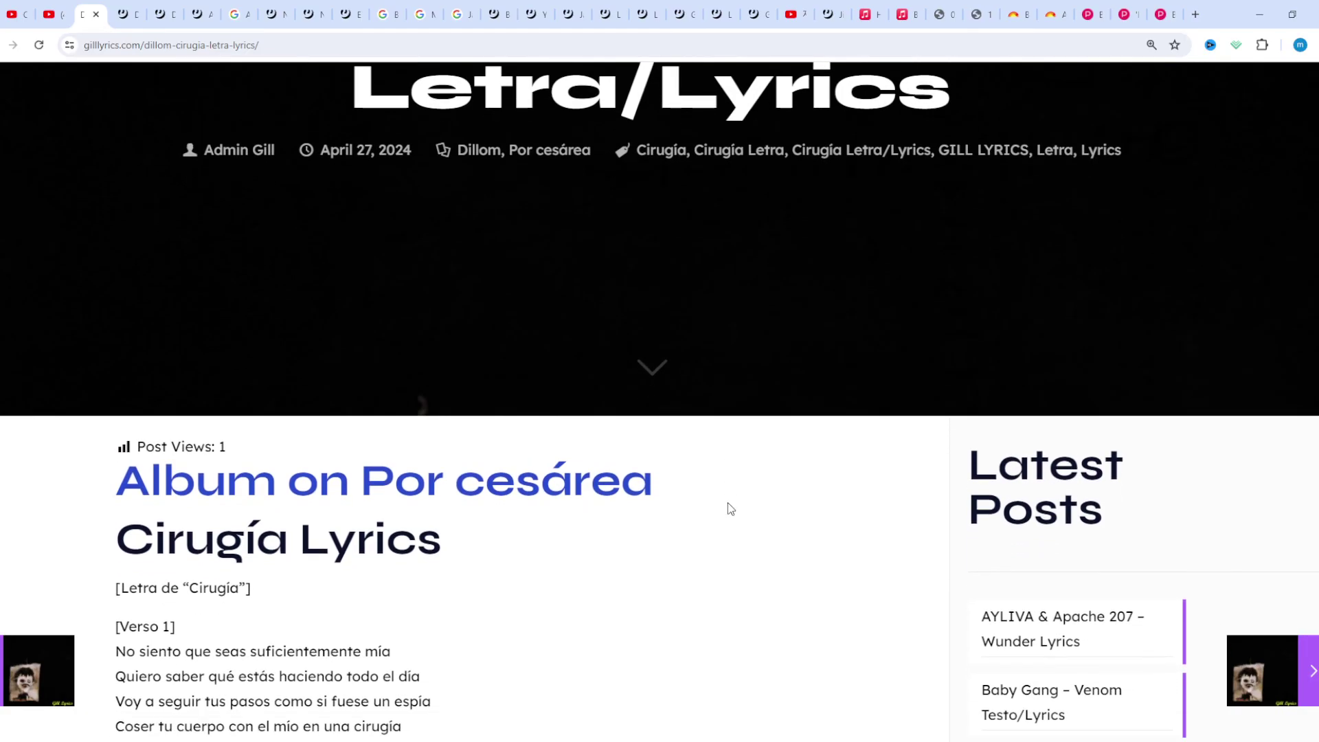